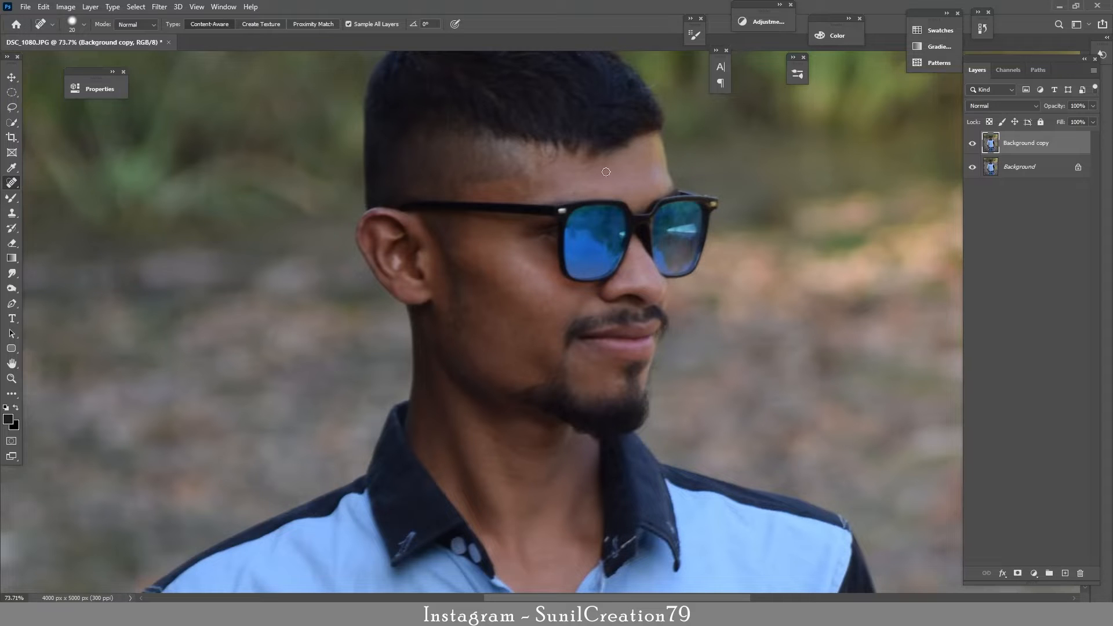
- Duplicate the Background copy layer twice, hide the topmost duplicate and make Background copy 2 the active layer
mouse_move(541, 496)
left_mouse_down()
mouse_move(522, 308)
mouse_move(501, 336)
left_mouse_up()
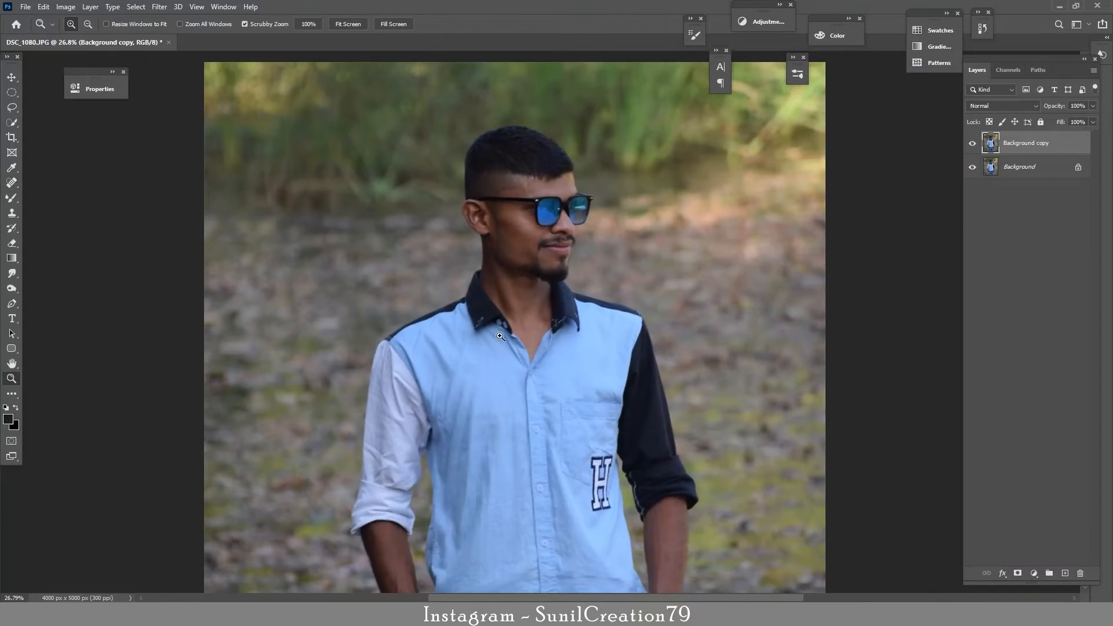
left_click_drag(537, 243, 584, 259)
left_click_drag(548, 185, 559, 263)
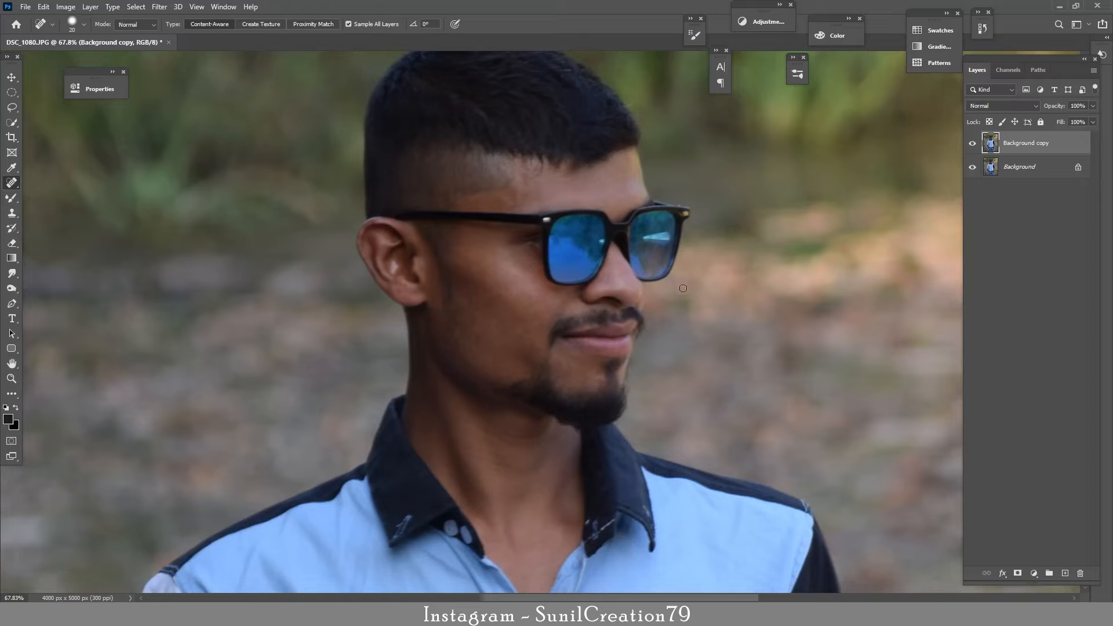
key("ctrl+j")
key("ctrl+j")
left_click(1014, 170)
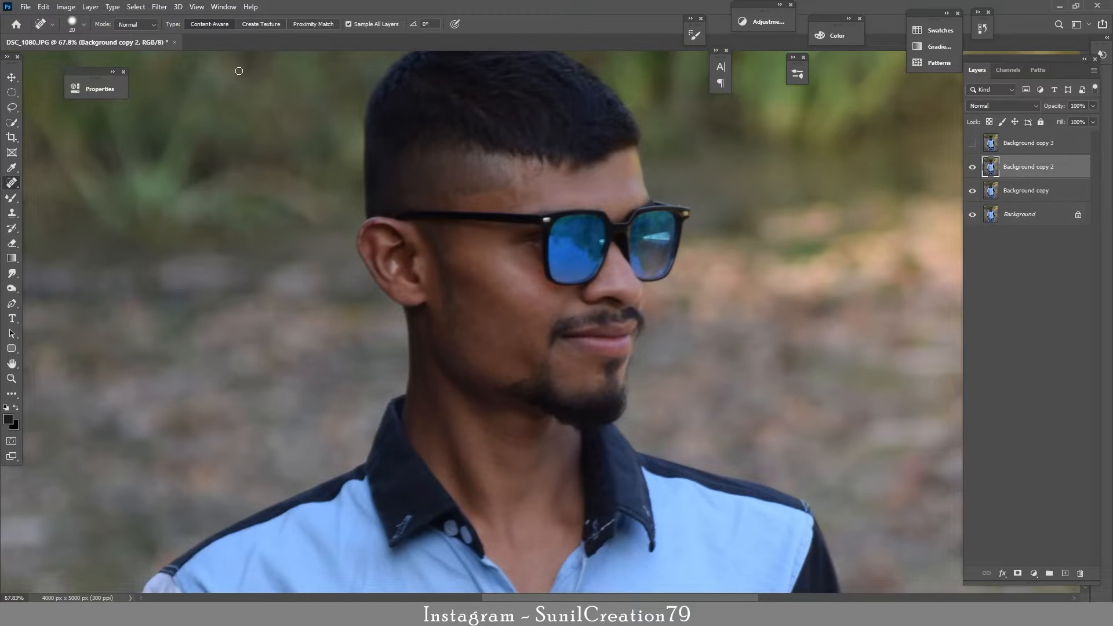
- Apply a Gaussian Blur to the Background copy 2 layer to soften its skin detail
left_click(159, 6)
mouse_move(174, 137)
left_click(354, 187)
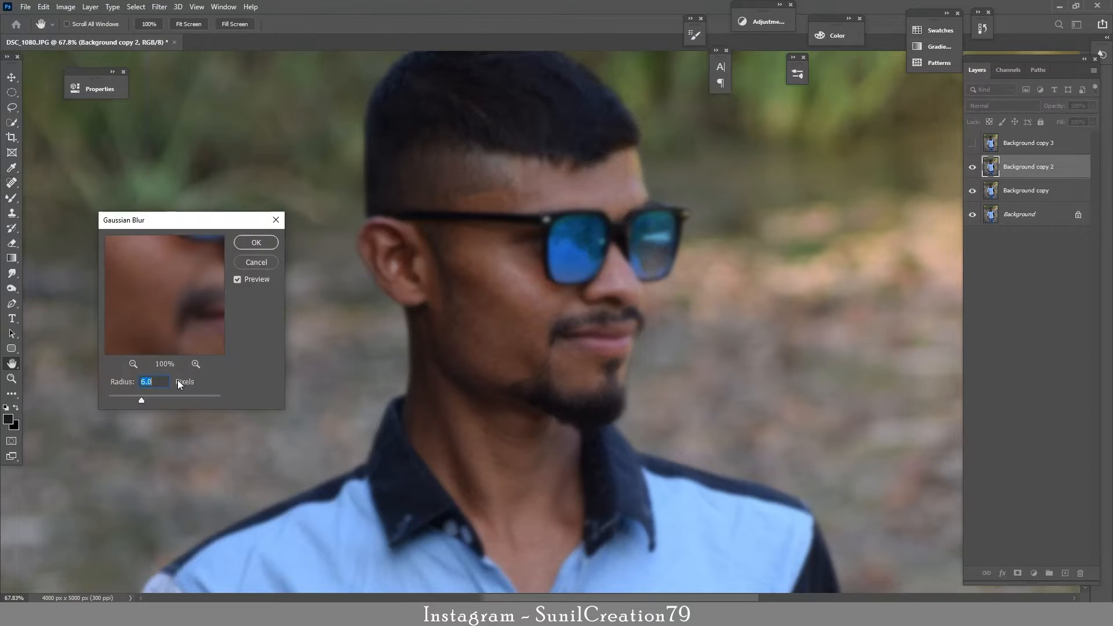
left_click(256, 243)
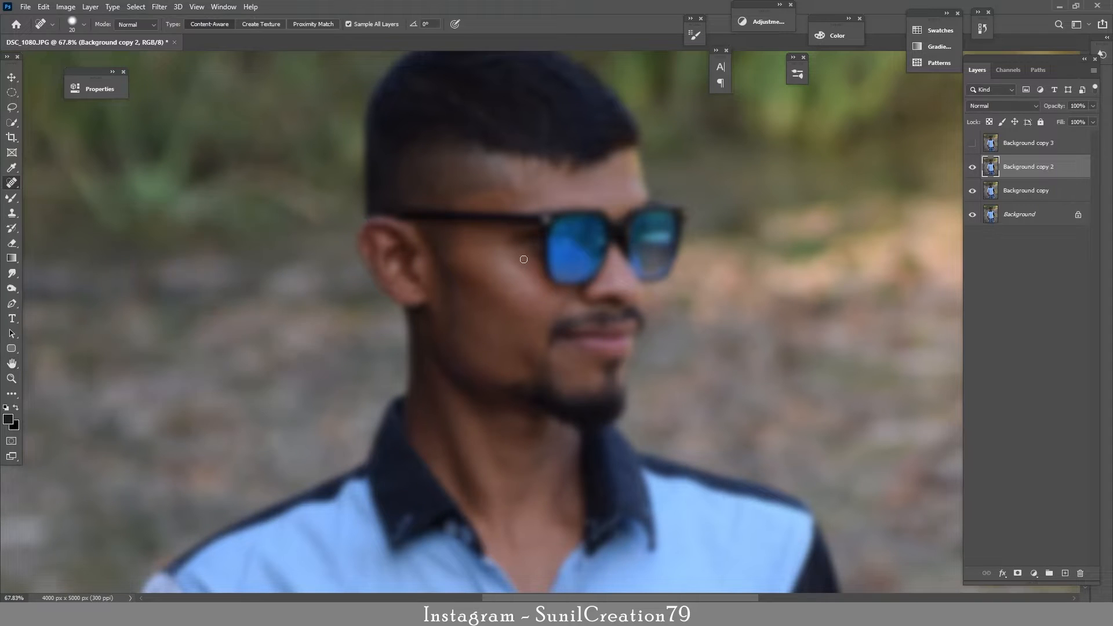
- Show Background copy 3 and use Apply Image on it with Background copy 2 as the source layer and Subtract blending
left_click(972, 142)
left_click(1026, 142)
left_click(66, 6)
left_click(81, 166)
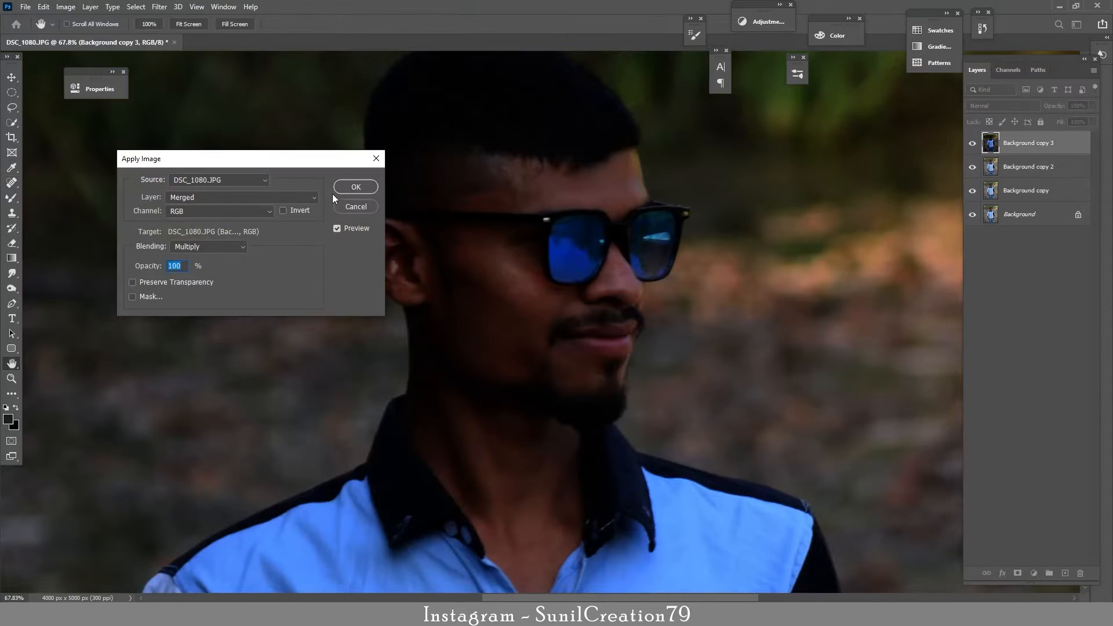
left_click(193, 197)
left_click(209, 229)
left_click(224, 246)
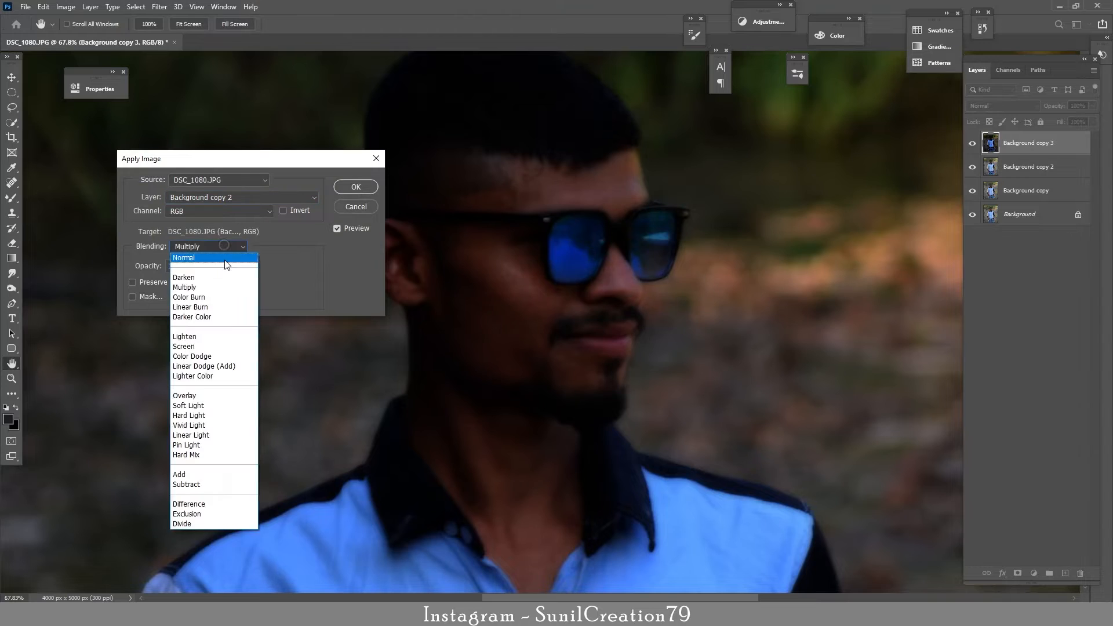
left_click(186, 484)
left_click(356, 187)
- Change the grey Background copy 3's blend mode to restore the detail, and add an empty layer above Background copy 2
left_click(1002, 106)
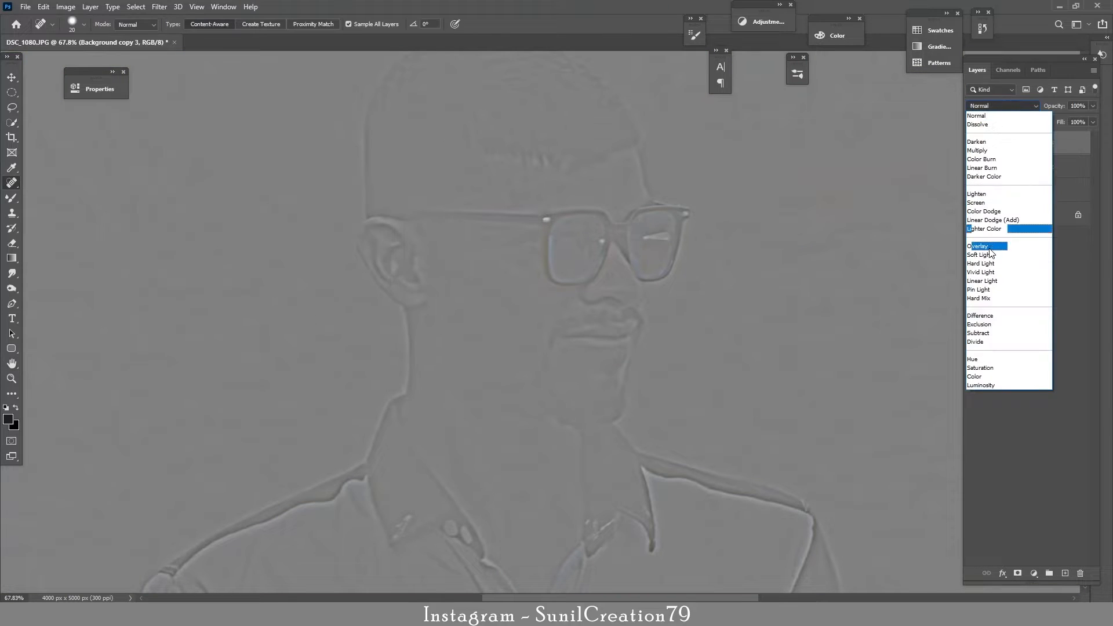
left_click(993, 273)
key("alt+[")
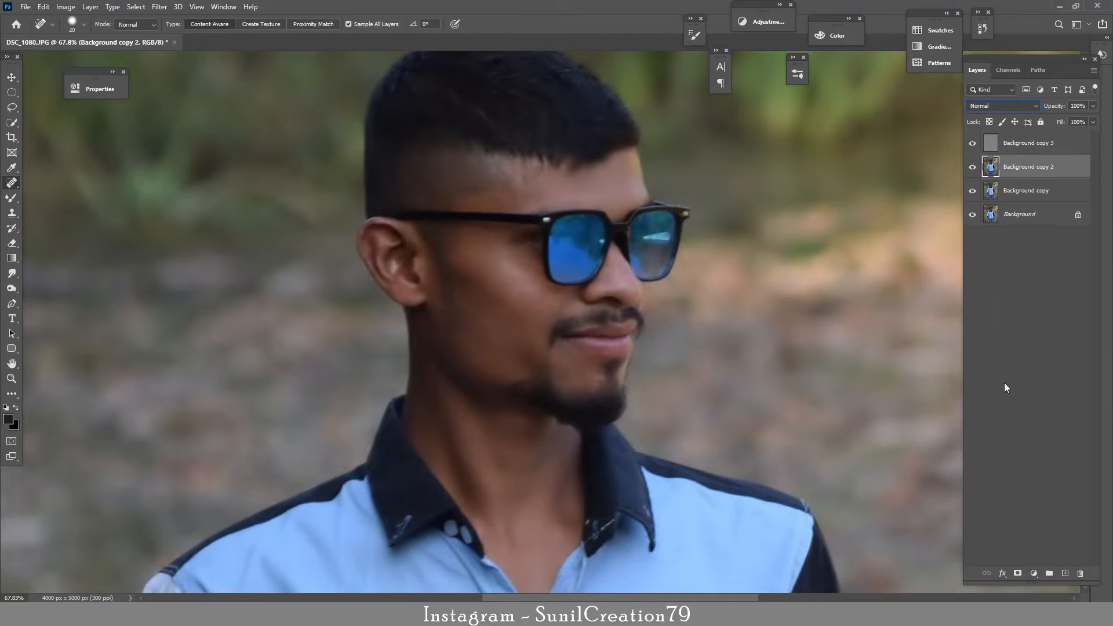
left_click(1065, 573)
- Set up a soft round Brush with 2% flow and sample a skin tone from the man's face
key("b")
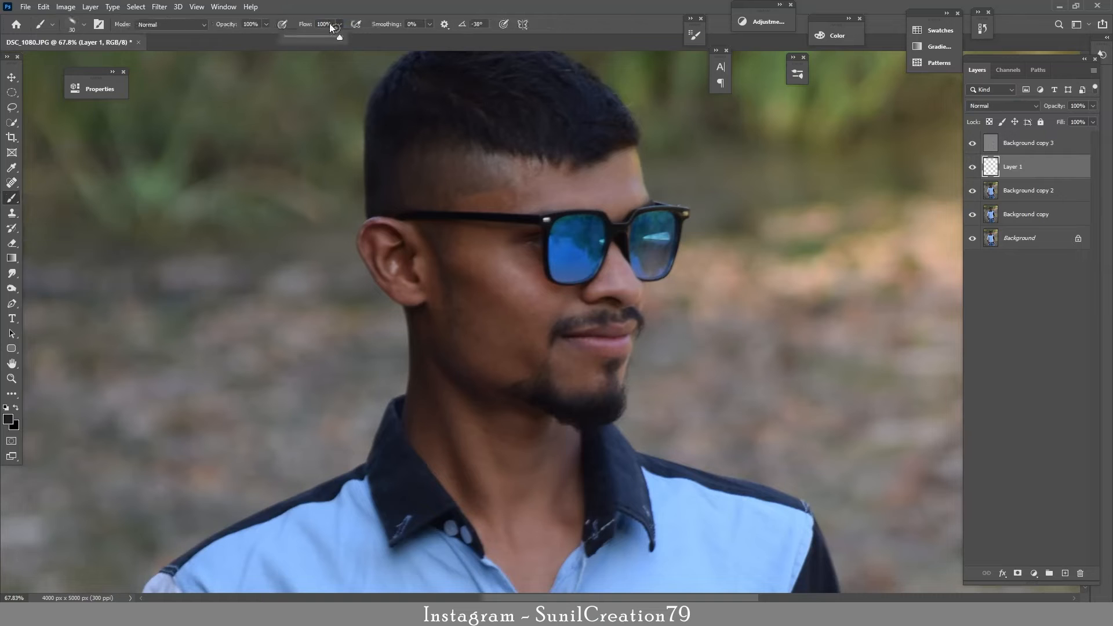
scroll(591, 256, "up", 2)
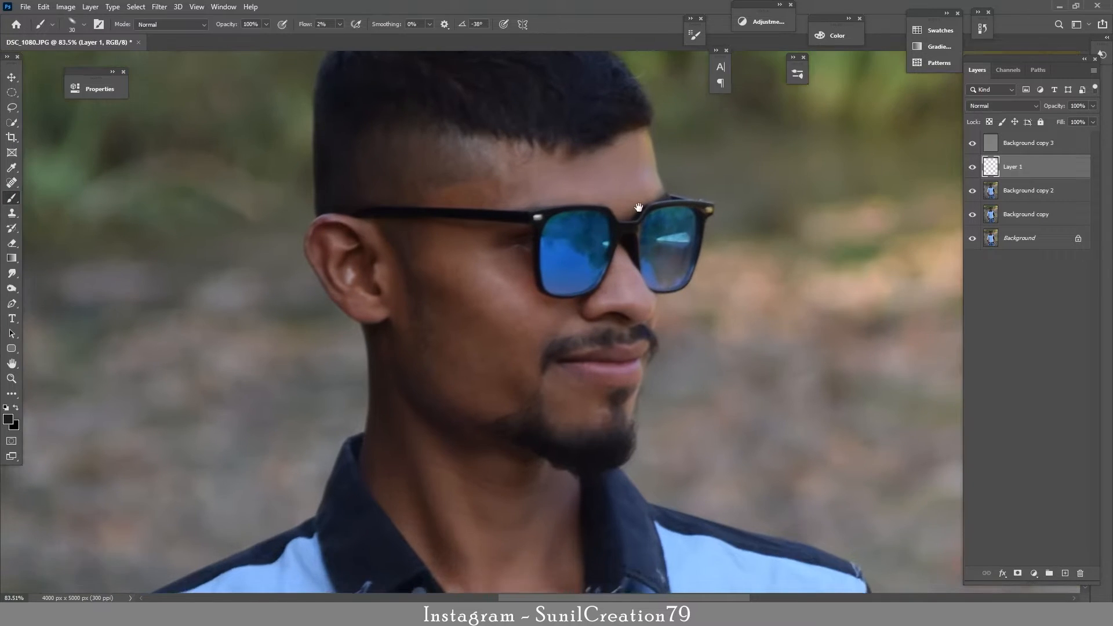
left_click(84, 24)
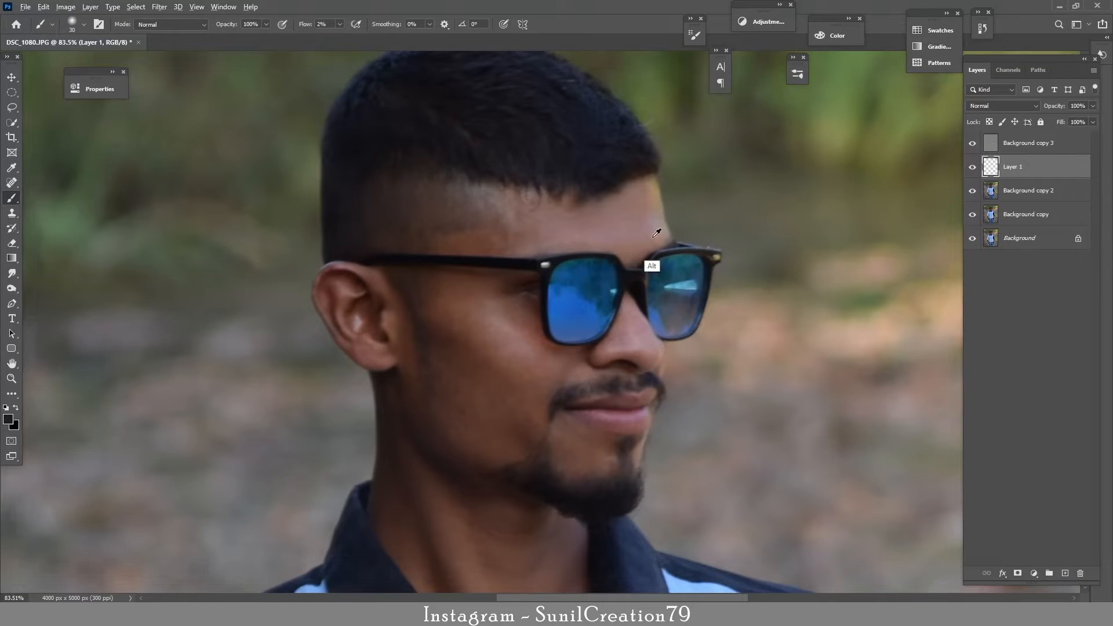
left_click(624, 238, "alt")
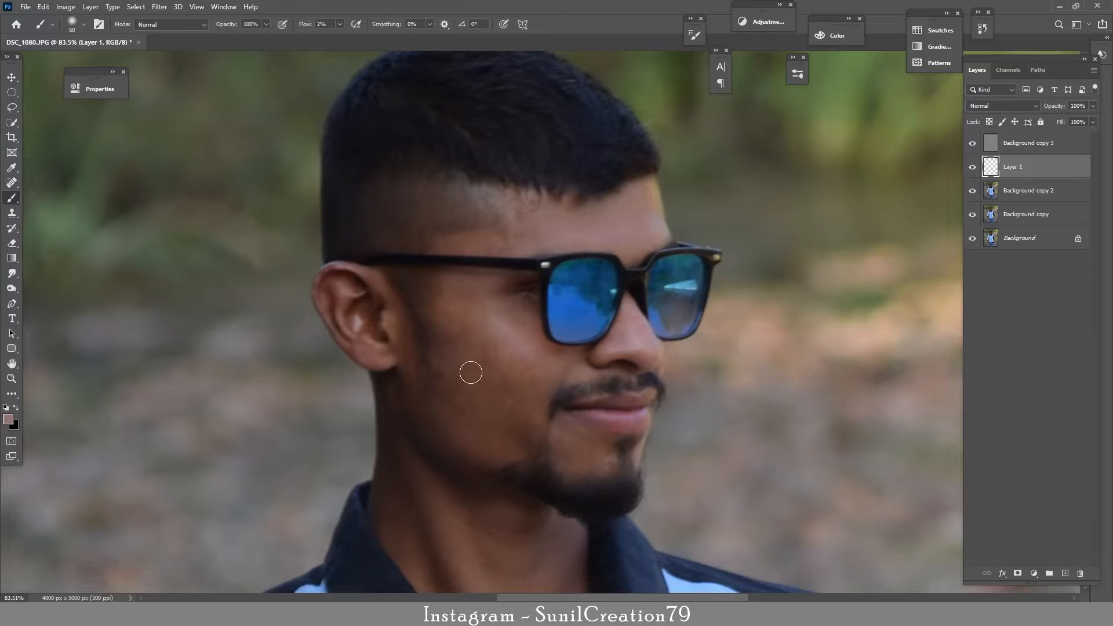
- Paint the sampled tone over the man's cheek and ear, varying the brush size between 60 and 90
key("bracketright")
key("bracketright")
key("bracketright")
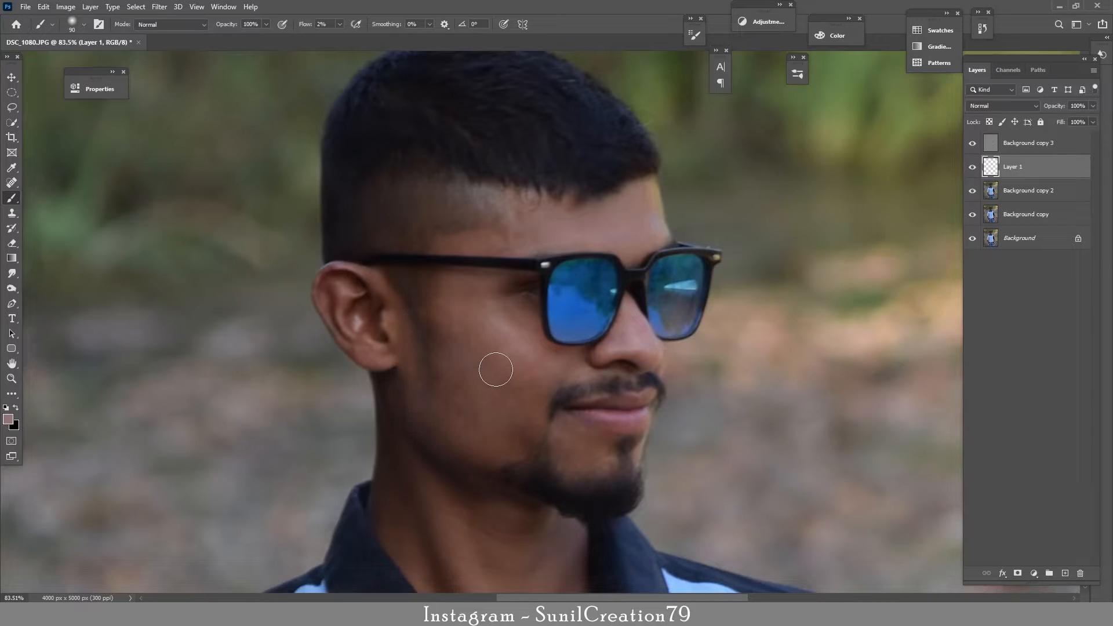
key("bracketleft")
key("bracketleft")
key("bracketleft")
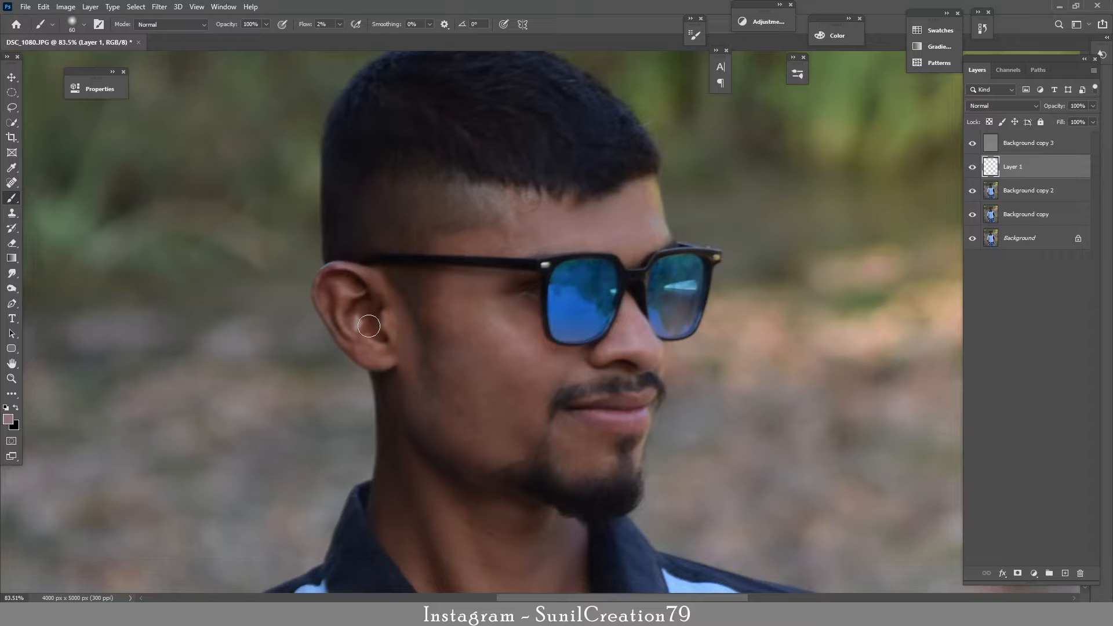
- Paint the sampled tone over the jaw, lower cheek and neck with a brush size up to 80
scroll(373, 333, "down", 3)
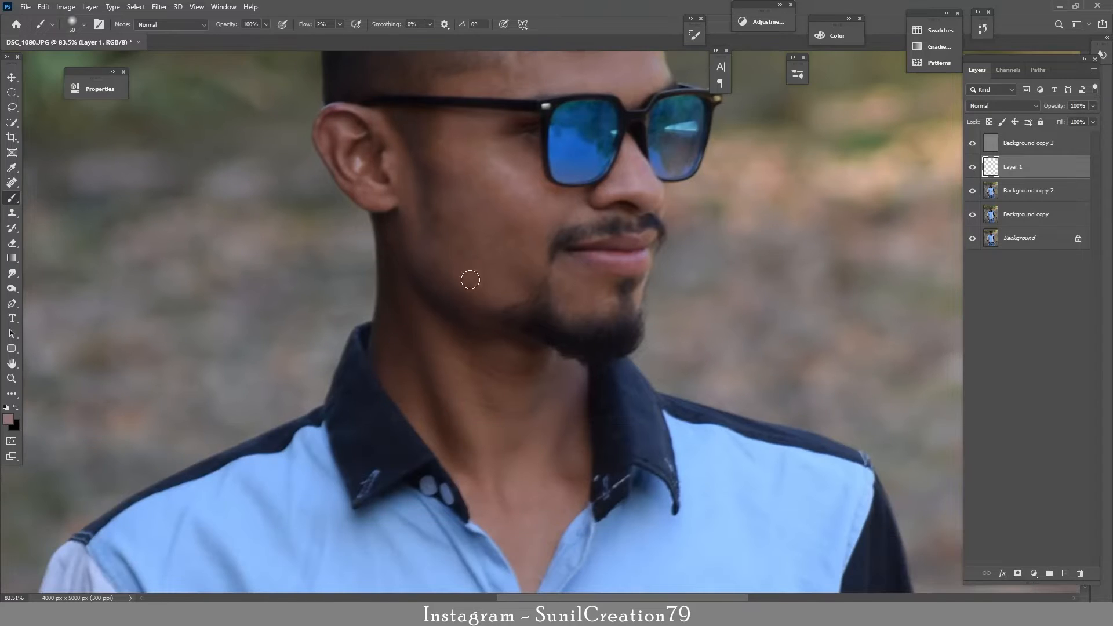
key("bracketright")
key("bracketright")
key("bracketright")
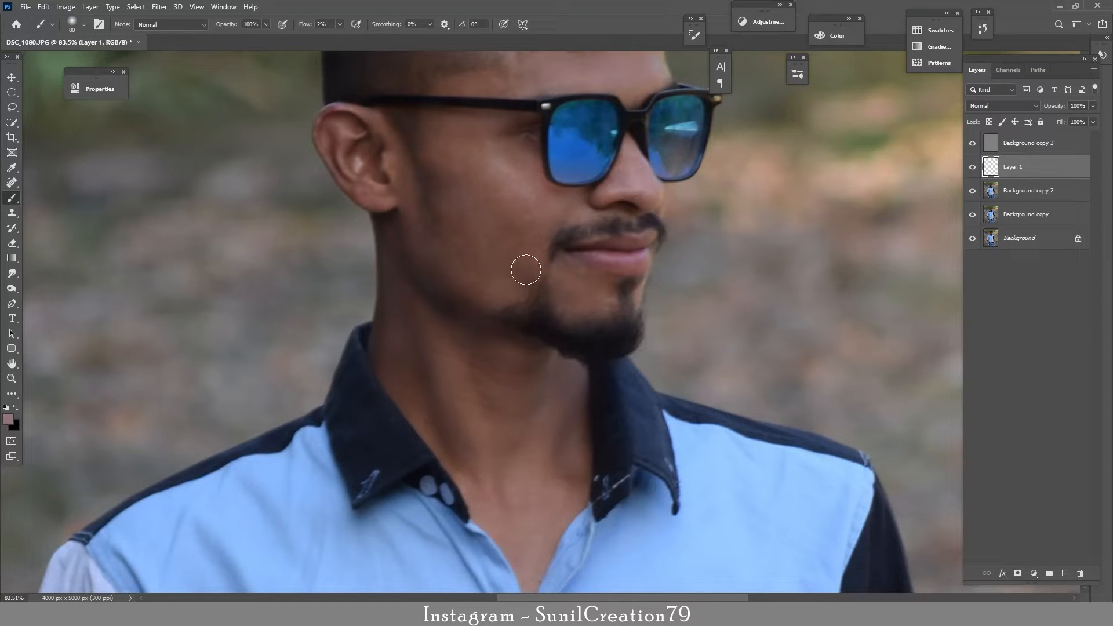
- Even out the skin on the forearm and hand with the red bracelets using a size 100 brush
key("ctrl+0")
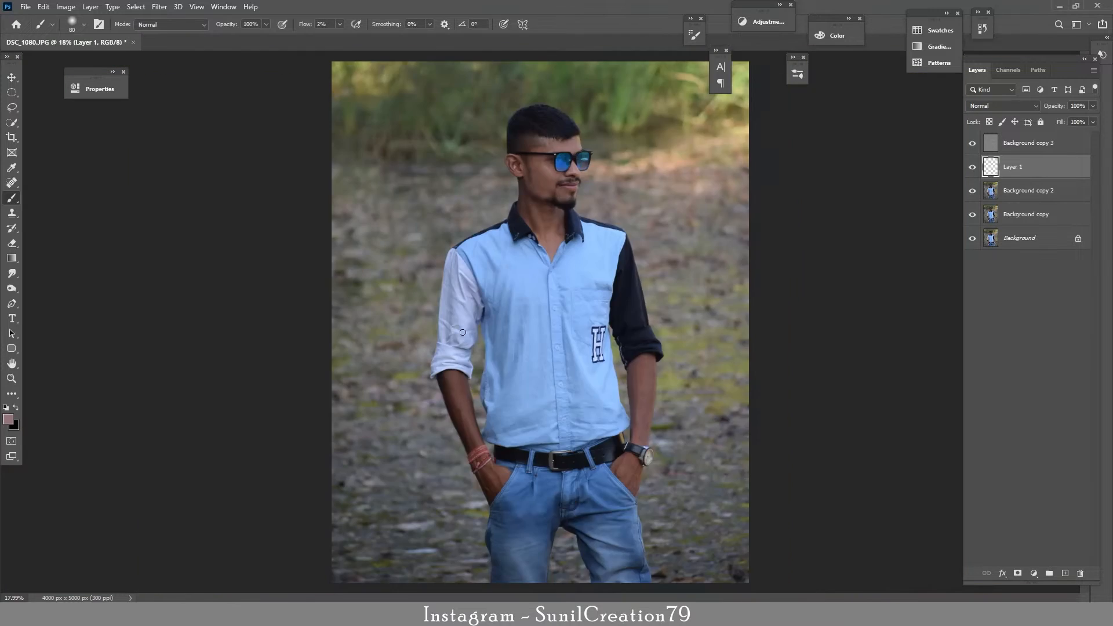
scroll(458, 324, "up", 6)
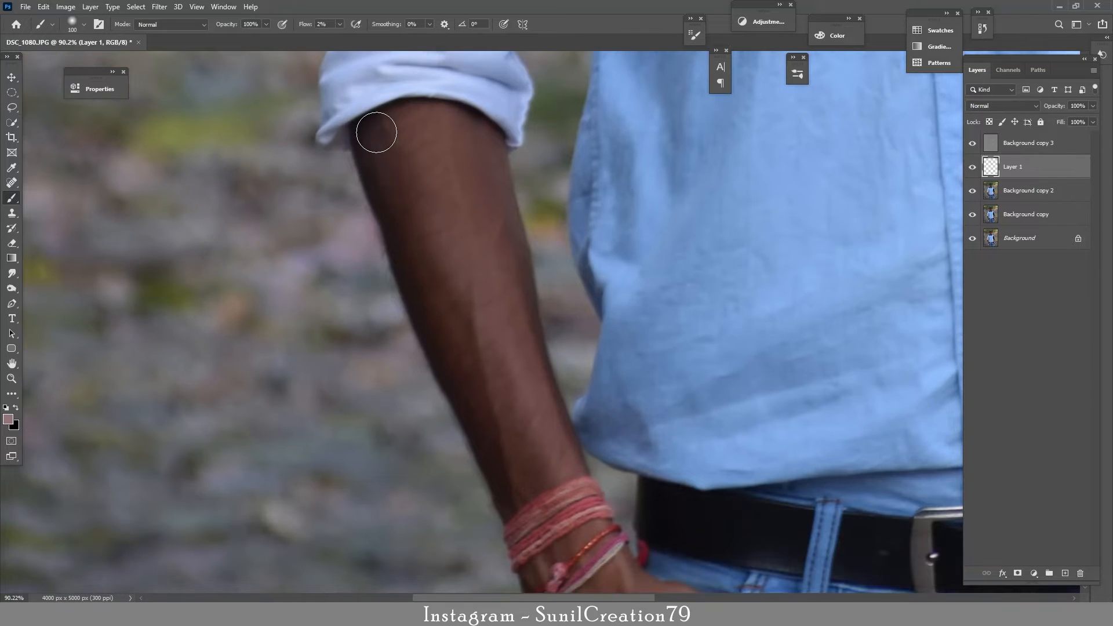
key("bracketright")
key("bracketright")
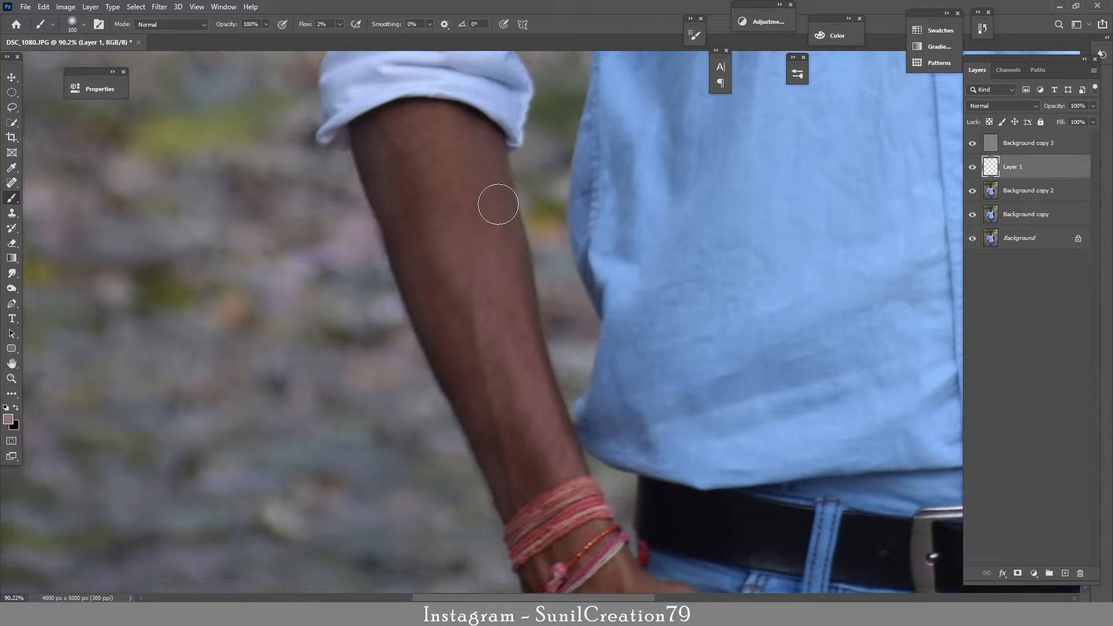
scroll(499, 203, "down", 5)
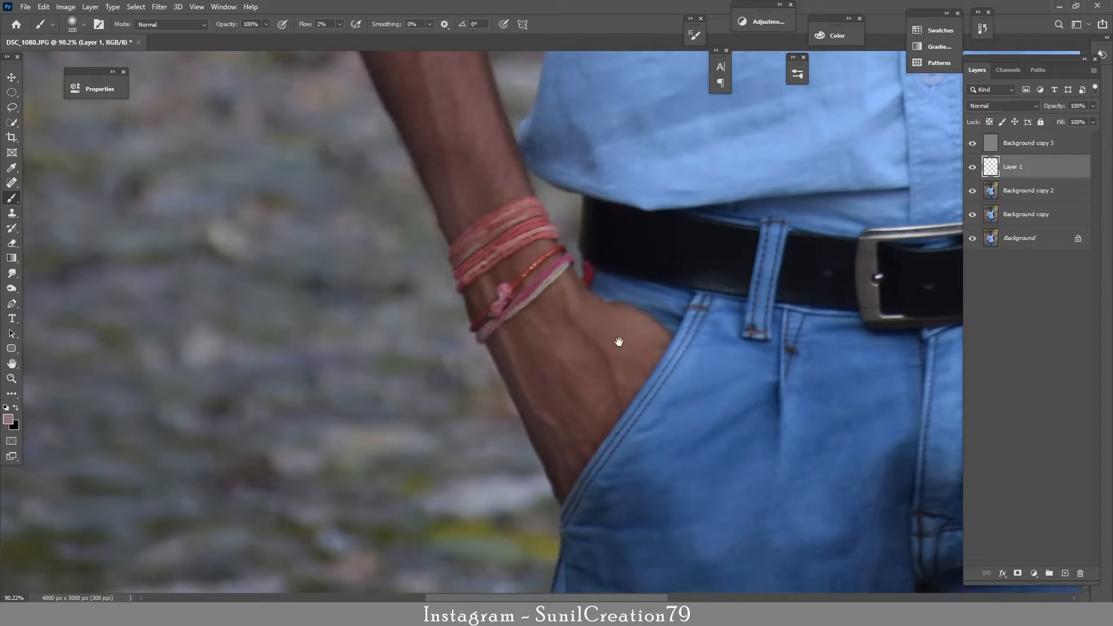
- Paint the same skin tone over the hand with the watch and the forearm below the black sleeve
scroll(616, 340, "right", 10)
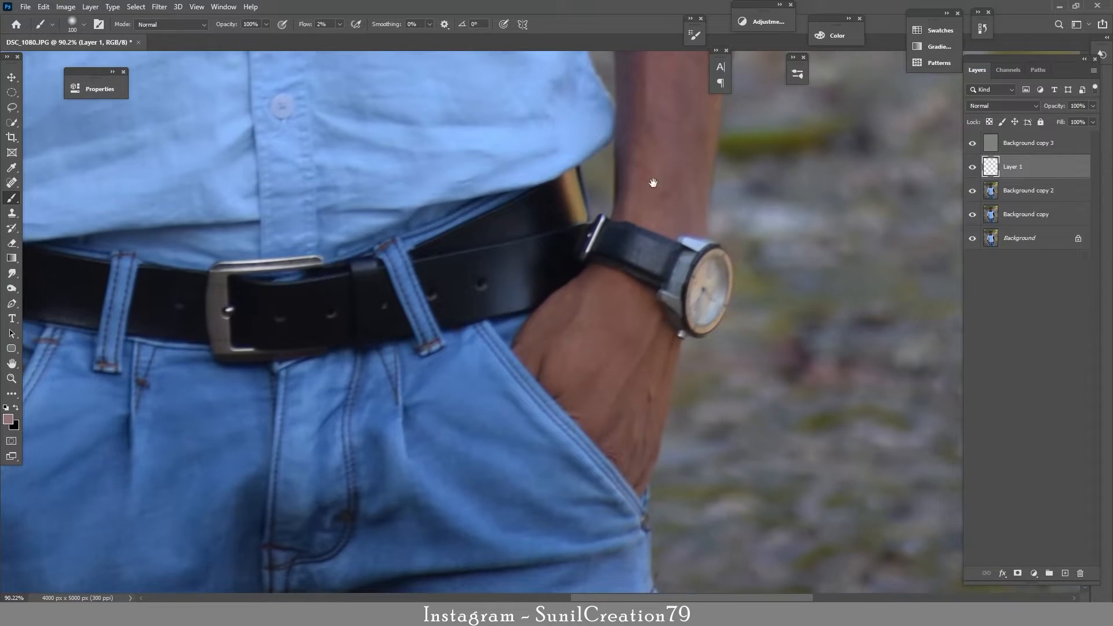
scroll(653, 182, "up", 5)
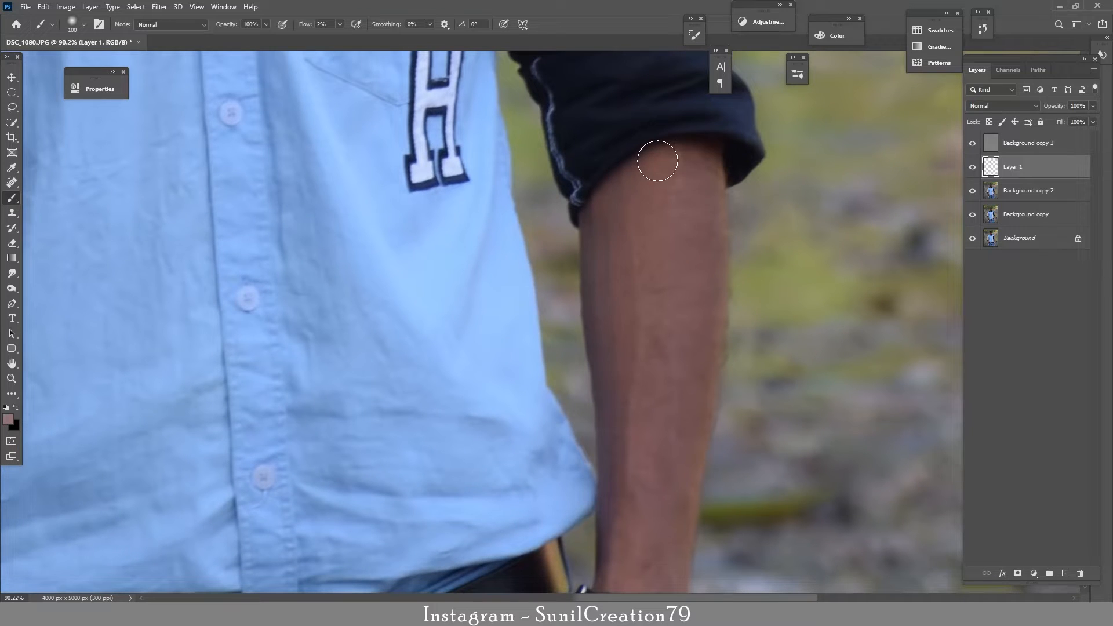
scroll(603, 149, "down", 4)
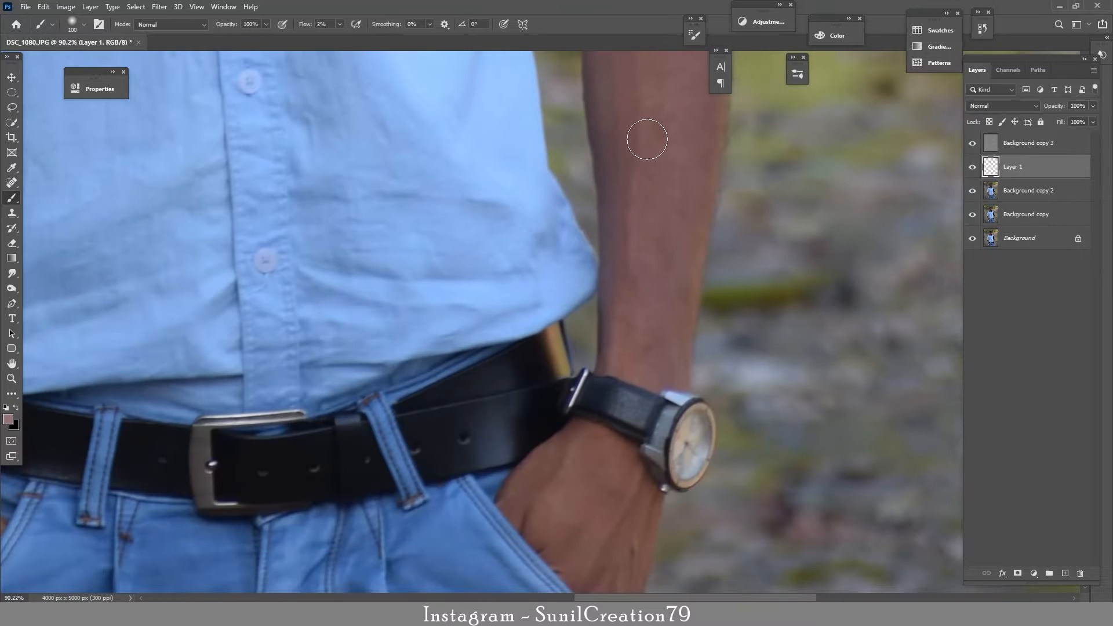
- Touch up the skin tone on the arms and face, enlarging the brush to 125
key("z")
left_click_drag(520, 283, 443, 319)
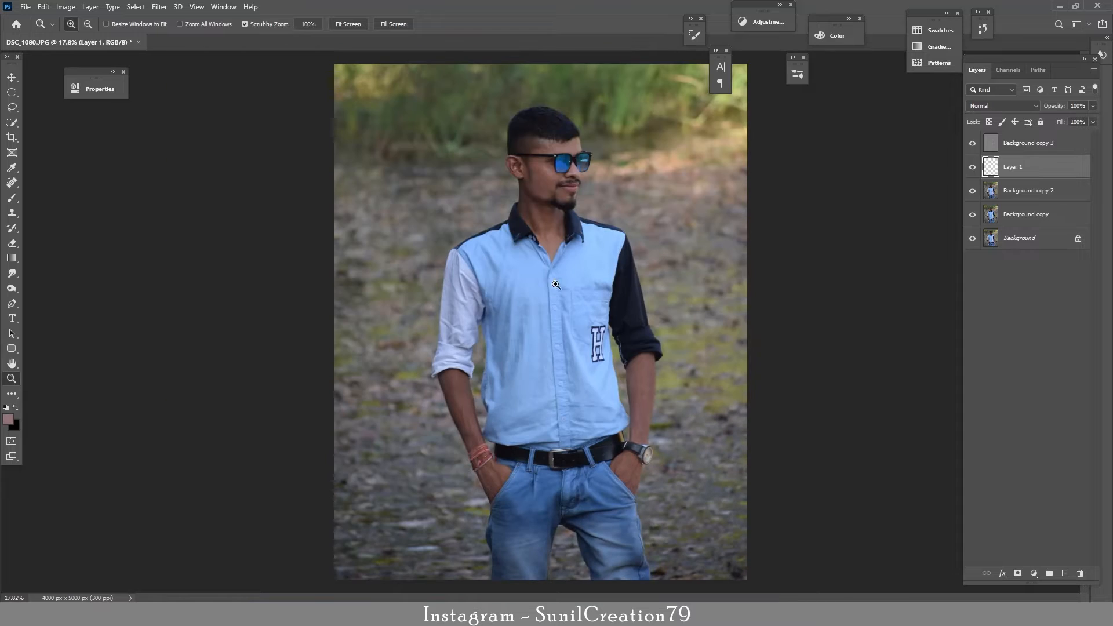
left_click_drag(562, 359, 615, 355)
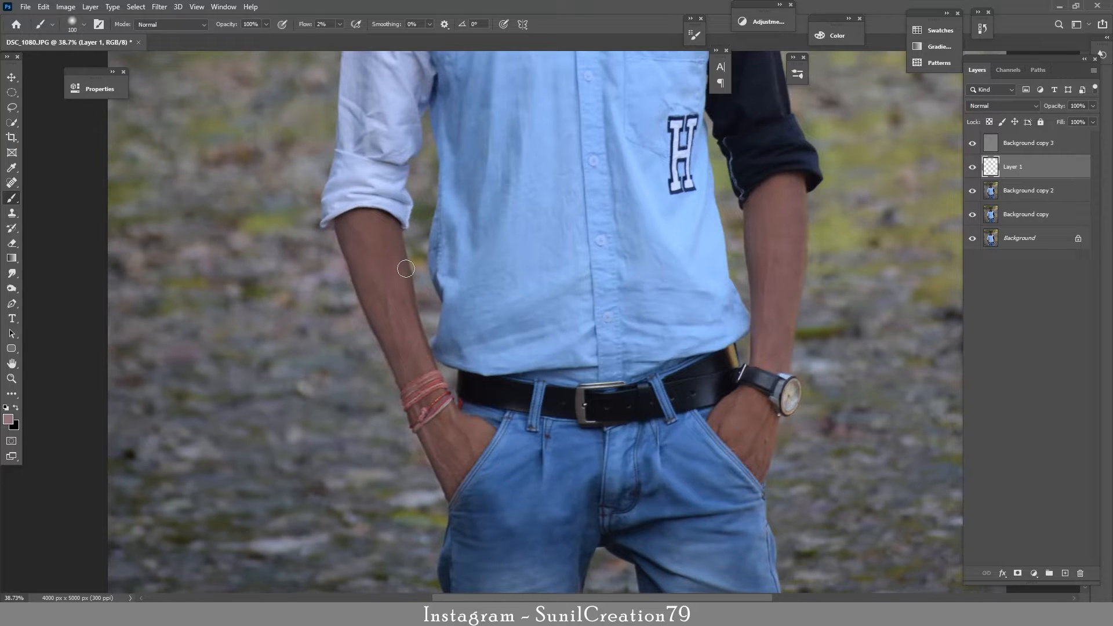
scroll(594, 171, "up", 6)
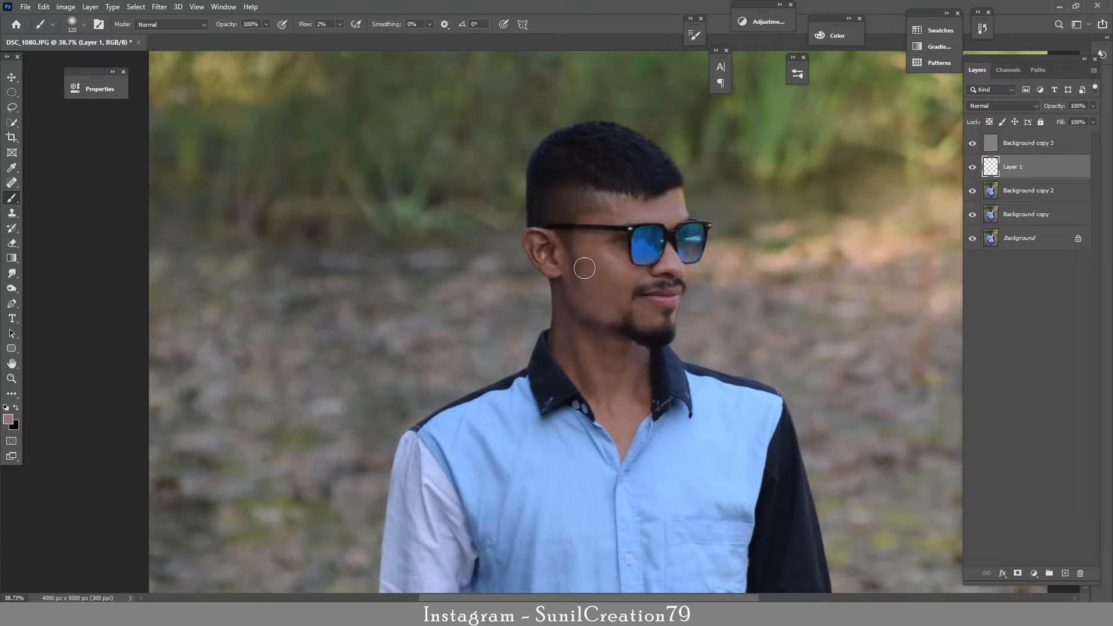
- Slightly lower the opacity of Layer 1 and compare the skin with the layer hidden and shown
left_click(972, 168)
left_click(972, 168)
key("z")
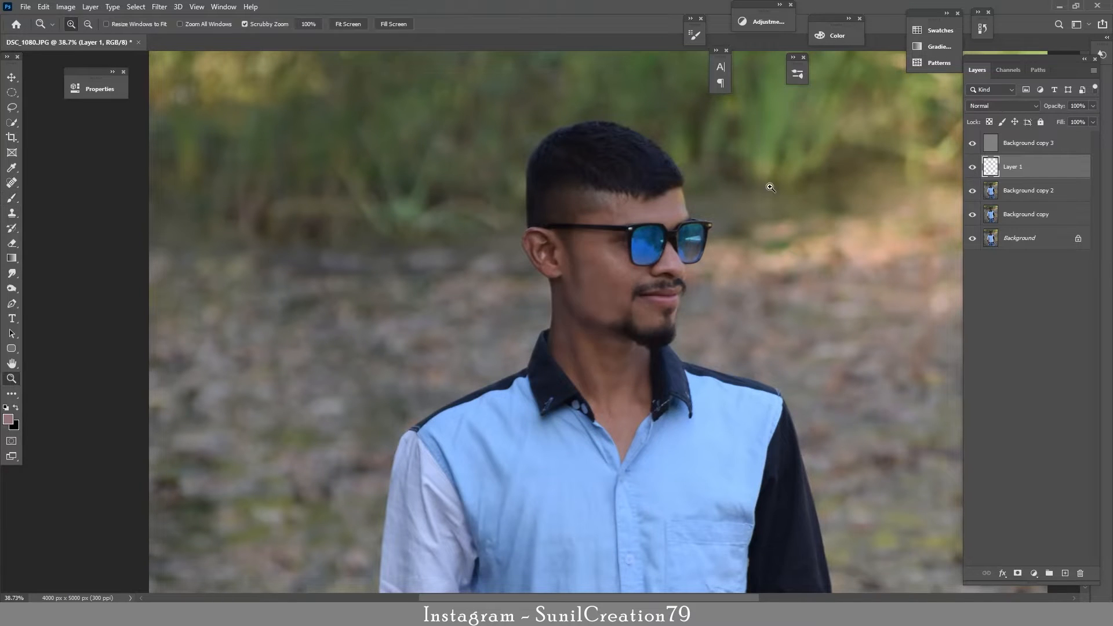
left_click_drag(770, 185, 735, 193)
left_click_drag(560, 165, 625, 153)
key("b")
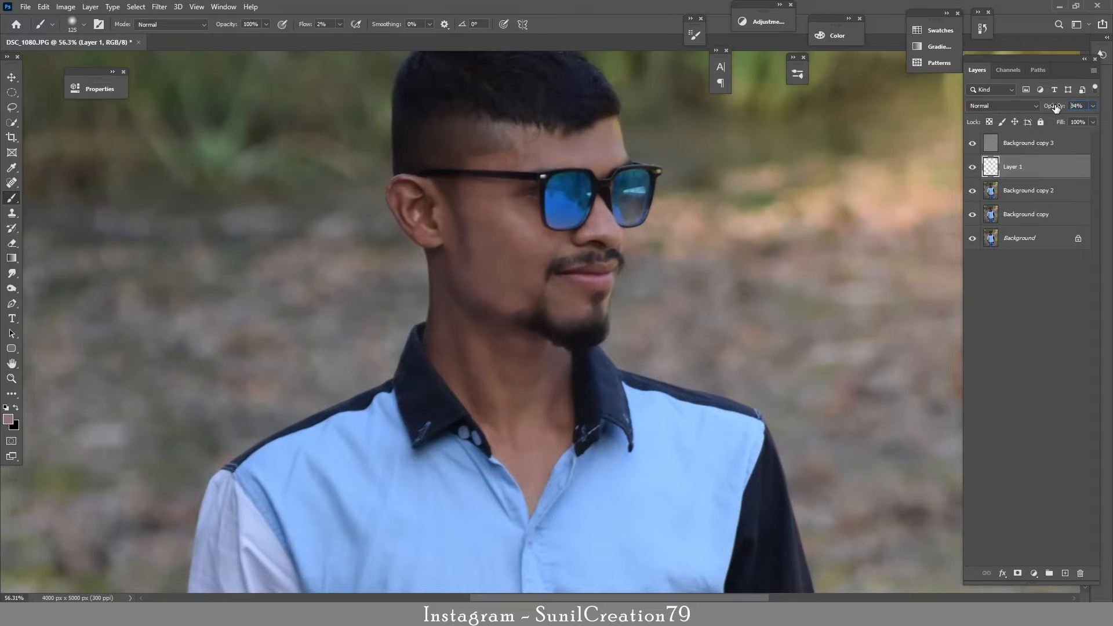
left_click_drag(1057, 108, 1057, 108)
left_click(973, 168)
left_click(973, 168)
- Add a new empty layer above Layer 1
key("z")
left_click_drag(733, 215, 765, 215)
key("b")
key("ctrl+shift+alt+n")
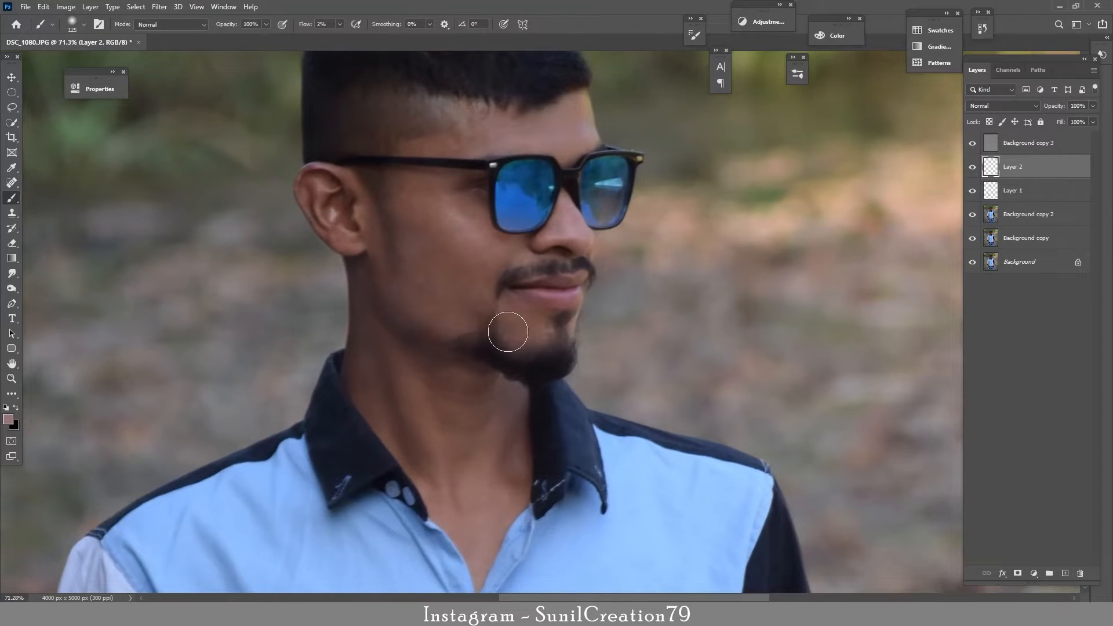
- Switch to the Mixer Brush with Sample All Layers enabled and hide the Background copy 3 detail layer
right_click(11, 197)
left_click(65, 230)
left_click_drag(473, 150, 490, 227)
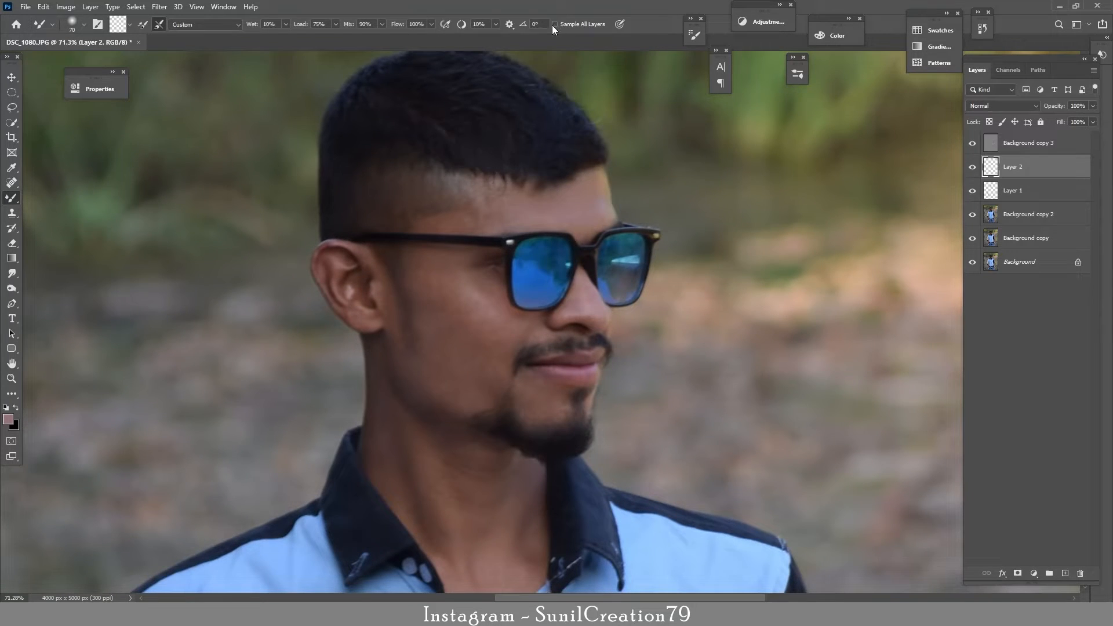
left_click(971, 143)
- Blend the skin tones on the face and neck on Layer 2 with the Mixer Brush, adjusting its size to each area
key("bracketleft")
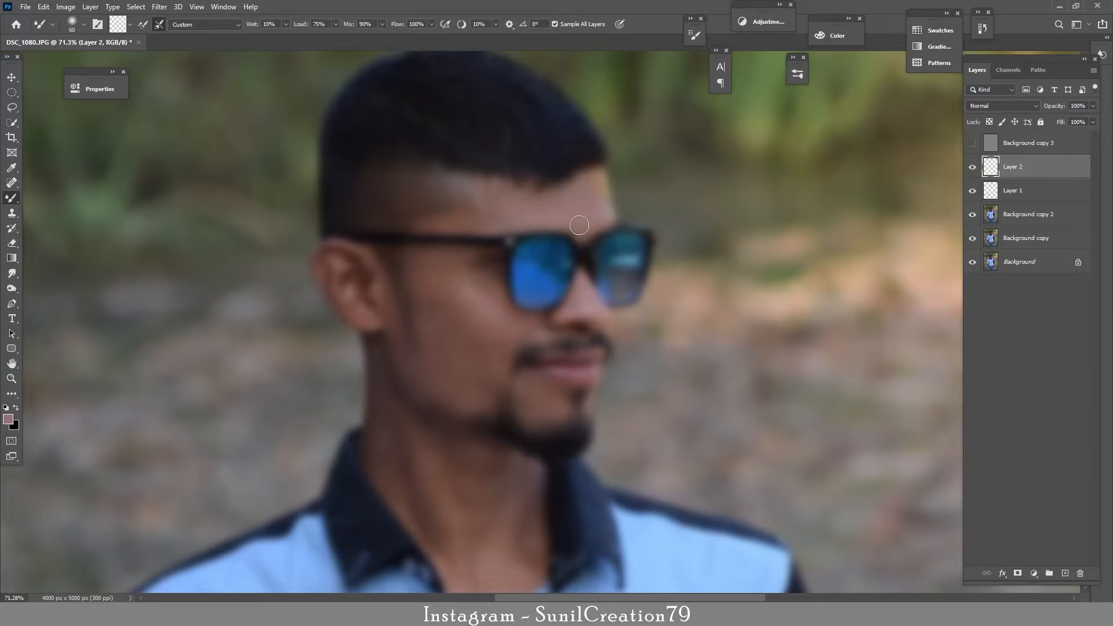
key("bracketright")
key("bracketright")
key("bracketright")
key("bracketright")
scroll(443, 303, "down", 2)
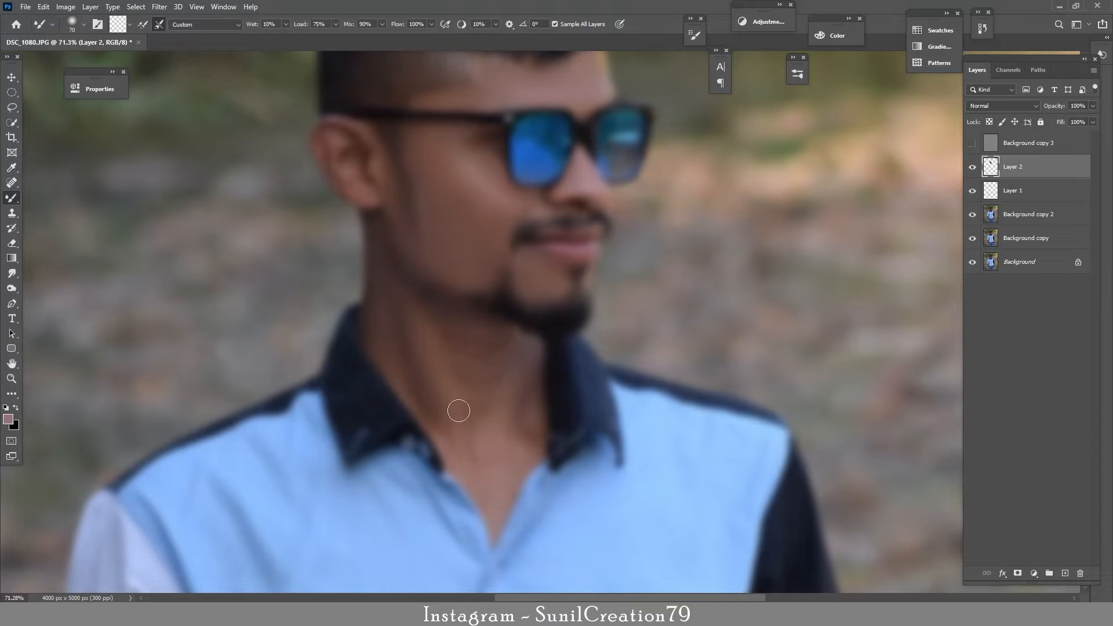
key("bracketright")
- Smooth the skin of the forearm below the white sleeve using the Mixer Brush at size 125
left_click_drag(532, 574, 613, 156)
key("bracketright")
key("bracketright")
key("bracketright")
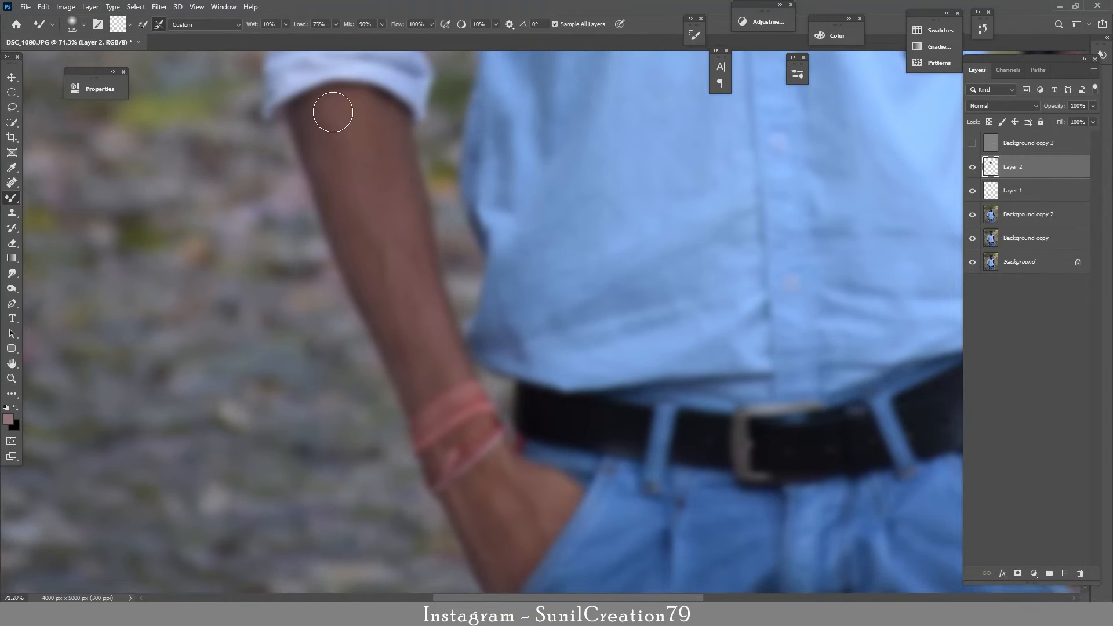
- Smooth the skin of both pocketed hands and the forearm below the dark sleeve with the Mixer Brush at size 90 to 100
mouse_move(520, 492)
left_mouse_down()
mouse_move(494, 359)
mouse_move(249, 311)
left_mouse_up()
key("bracketleft")
key("bracketleft")
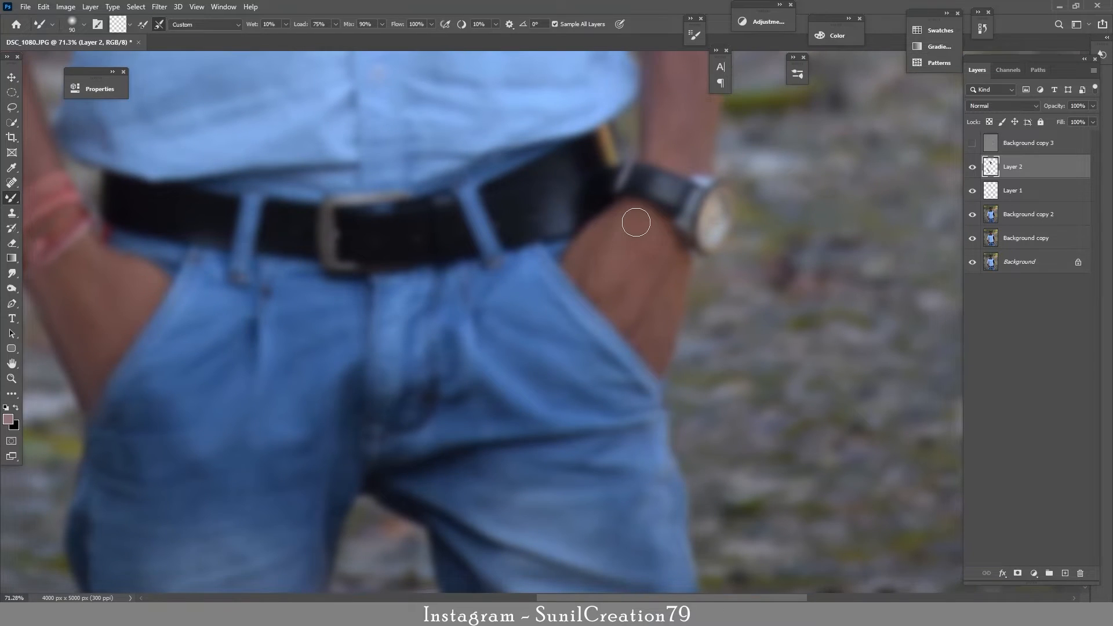
mouse_move(636, 222)
left_mouse_down()
mouse_move(646, 328)
mouse_move(599, 486)
left_mouse_up()
key("bracketright")
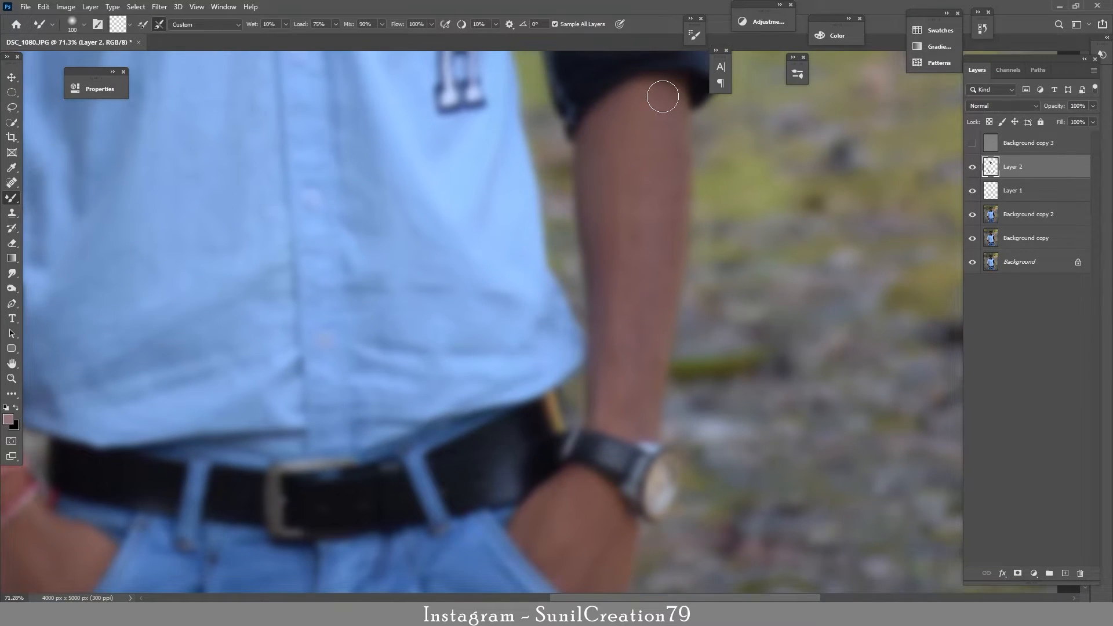
left_click_drag(662, 96, 628, 392)
left_click_drag(648, 326, 598, 405)
- Show the Background copy 3 detail layer again and reduce Layer 2's opacity to 80%
left_click(972, 142)
key("z")
mouse_move(528, 251)
left_mouse_down()
mouse_move(451, 280)
mouse_move(382, 284)
left_mouse_up()
mouse_move(564, 152)
left_mouse_down()
mouse_move(600, 200)
mouse_move(623, 294)
left_mouse_up()
key("b")
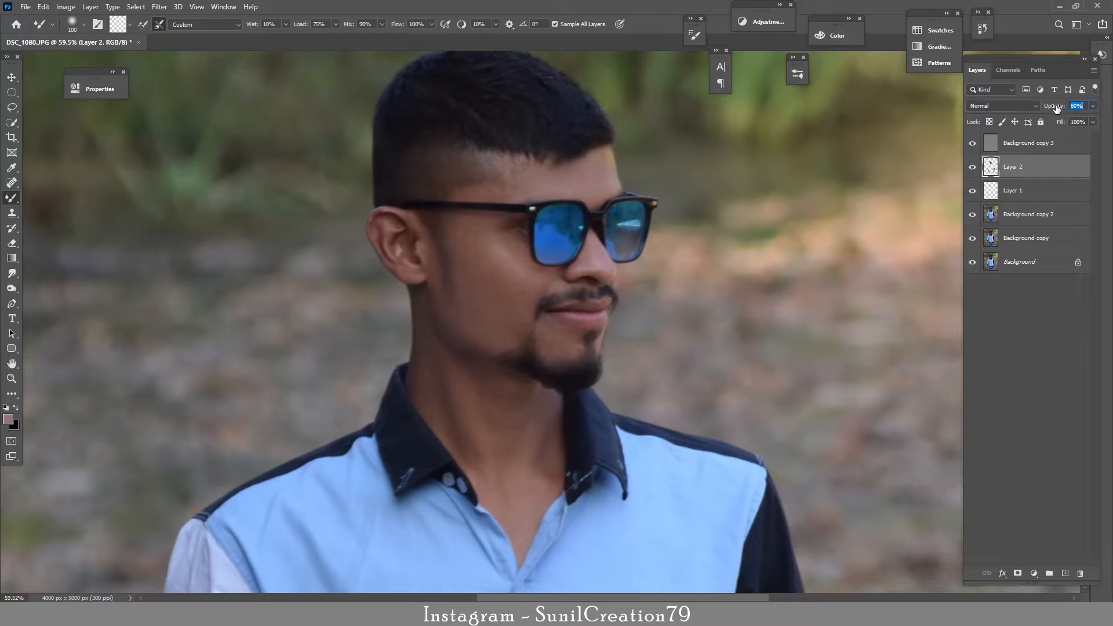
key("z")
mouse_move(718, 246)
left_mouse_down()
mouse_move(694, 277)
mouse_move(732, 290)
mouse_move(757, 277)
left_mouse_up()
key("b")
- Stamp all visible layers onto a new layer above Background copy 3 and open it in the Camera Raw filter with the adjustment Brush
left_click(1015, 147)
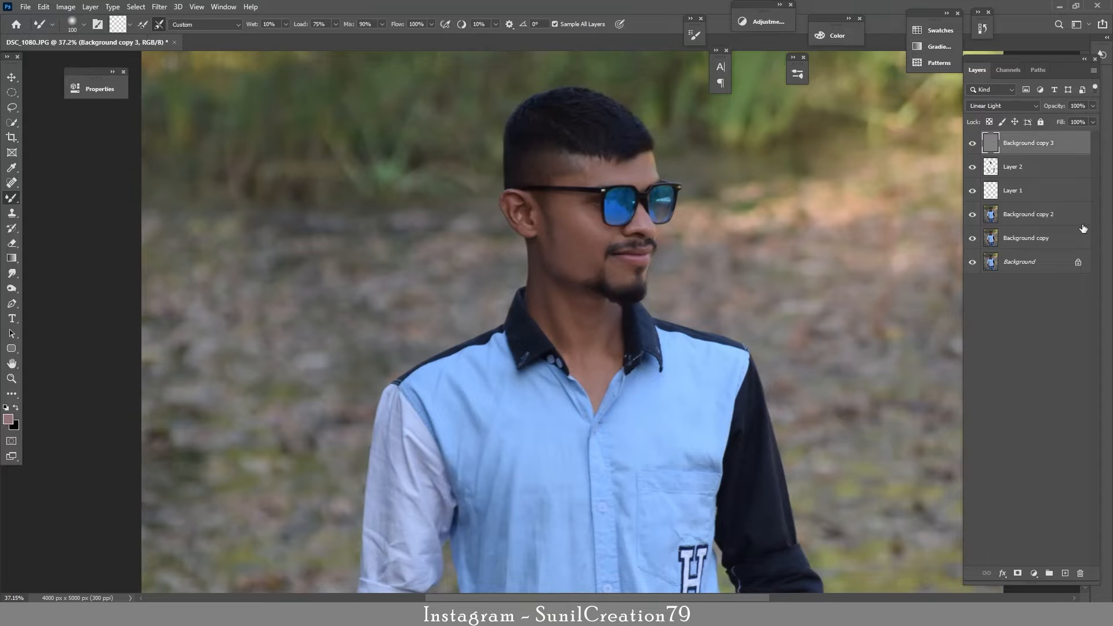
key("ctrl+shift+alt+e")
left_click(159, 7)
left_click(186, 78)
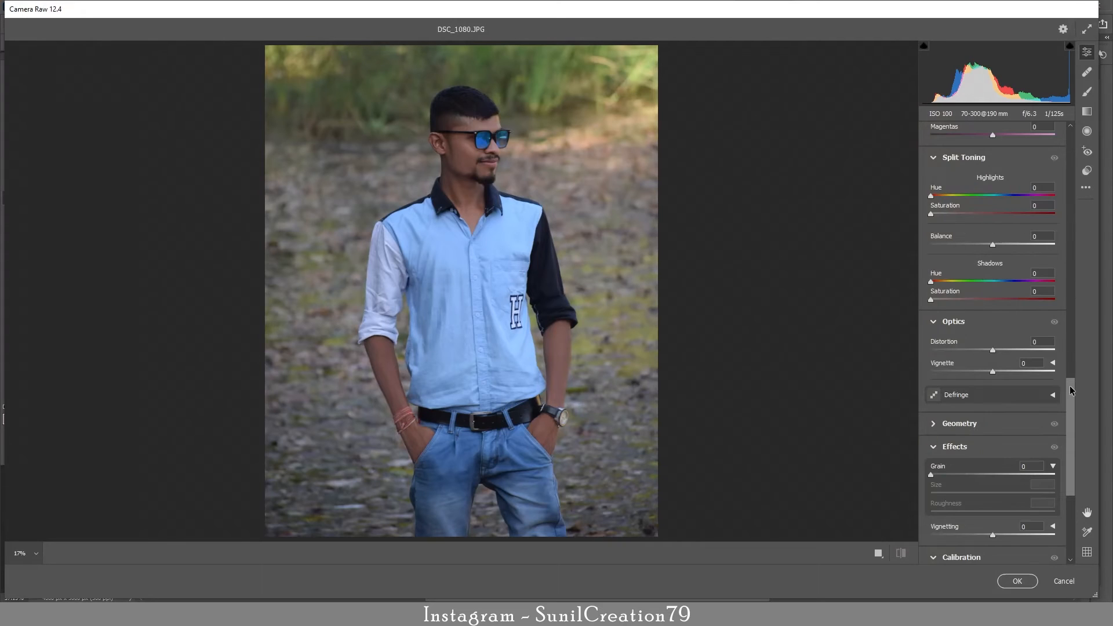
left_click_drag(1071, 390, 1070, 141)
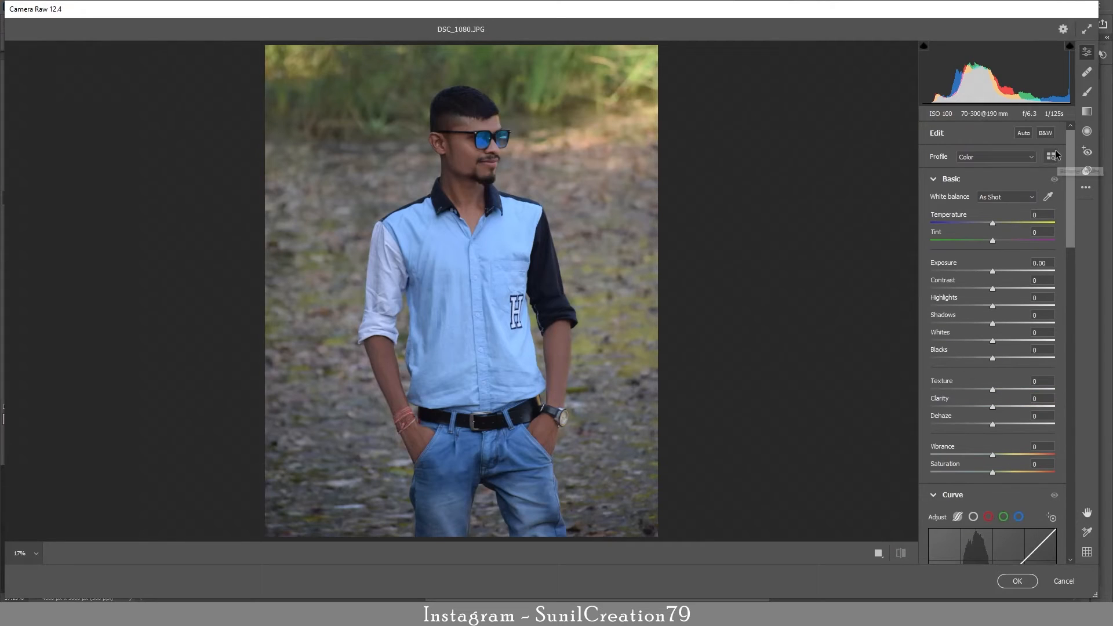
left_click(1086, 93)
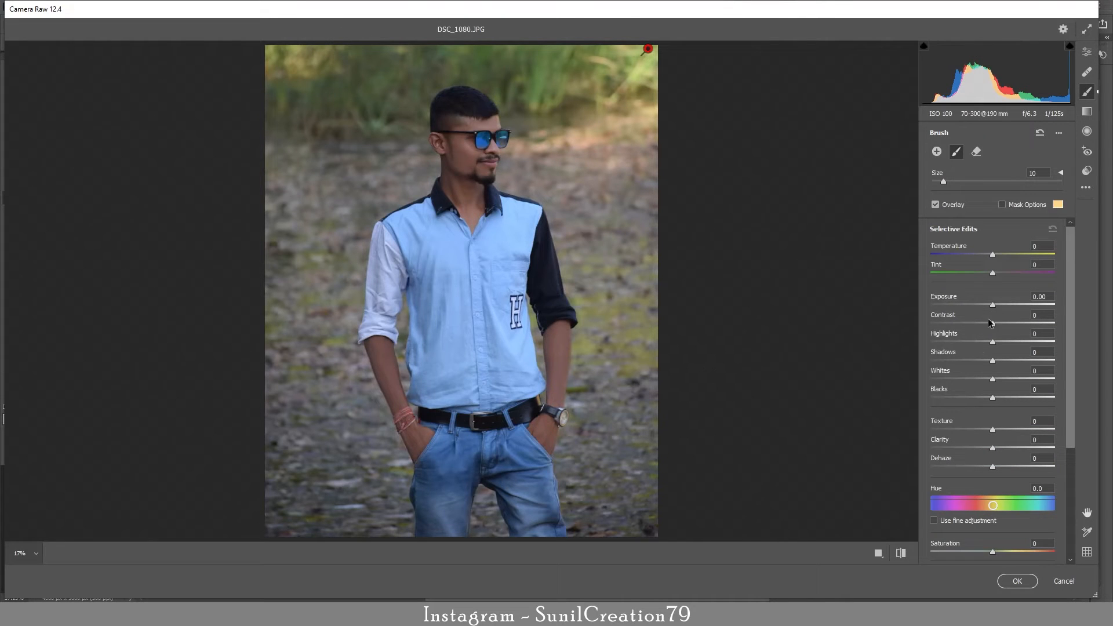
- Set the Brush adjustment to Exposure +0.20, Contrast +25, Highlights -100, Shadows -100, Whites -4 and Blacks +4, and apply the filter
left_click_drag(976, 343, 885, 362)
left_click_drag(993, 361, 997, 405)
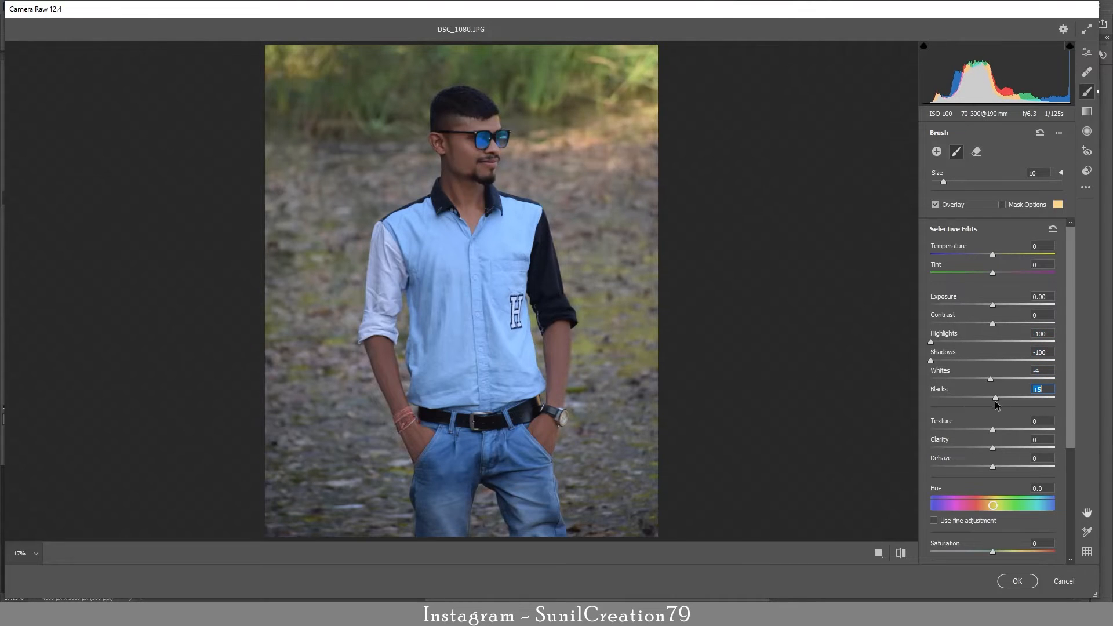
mouse_move(1071, 447)
left_mouse_down()
mouse_move(1072, 519)
mouse_move(1070, 433)
left_mouse_up()
left_click_drag(991, 305, 982, 326)
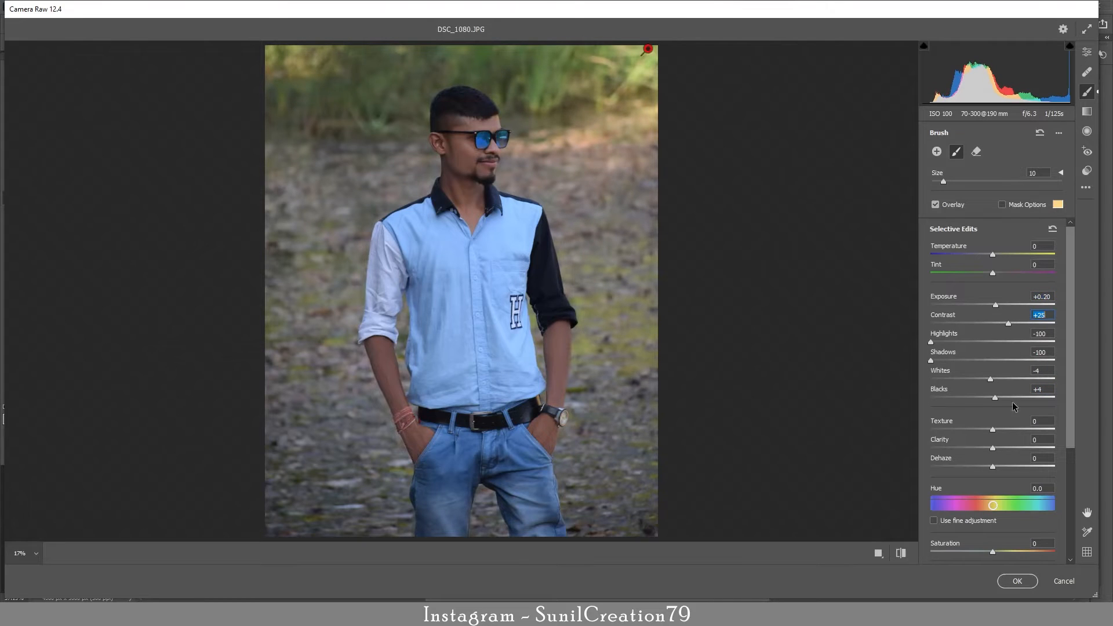
left_click(1017, 581)
key("b")
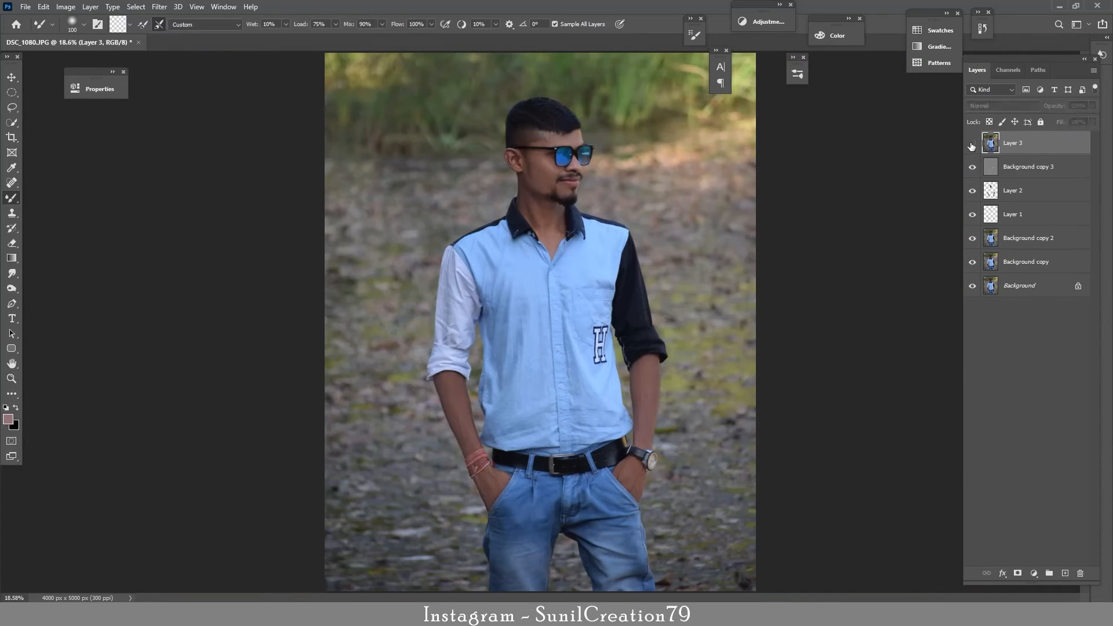
- Duplicate Layer 3 and set the copy's Camera Raw Exposure +0.20, Highlights -80, Shadows +42, Blacks -9 and Vibrance +28
key("ctrl+j")
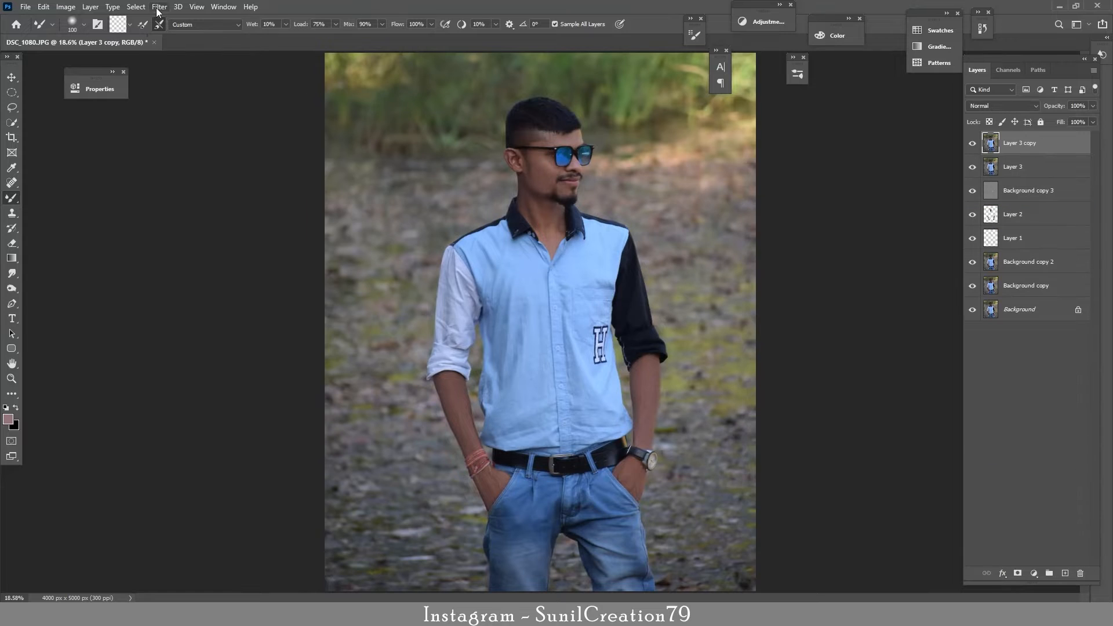
left_click(159, 7)
left_click(194, 73)
scroll(997, 231, "up", 10)
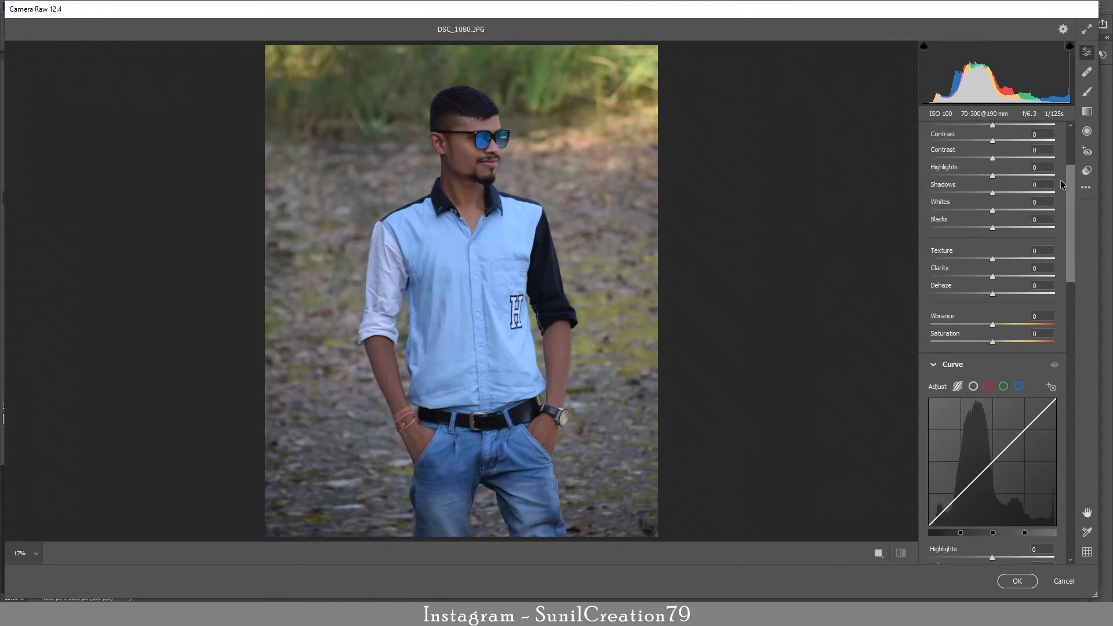
left_click_drag(993, 270, 993, 271)
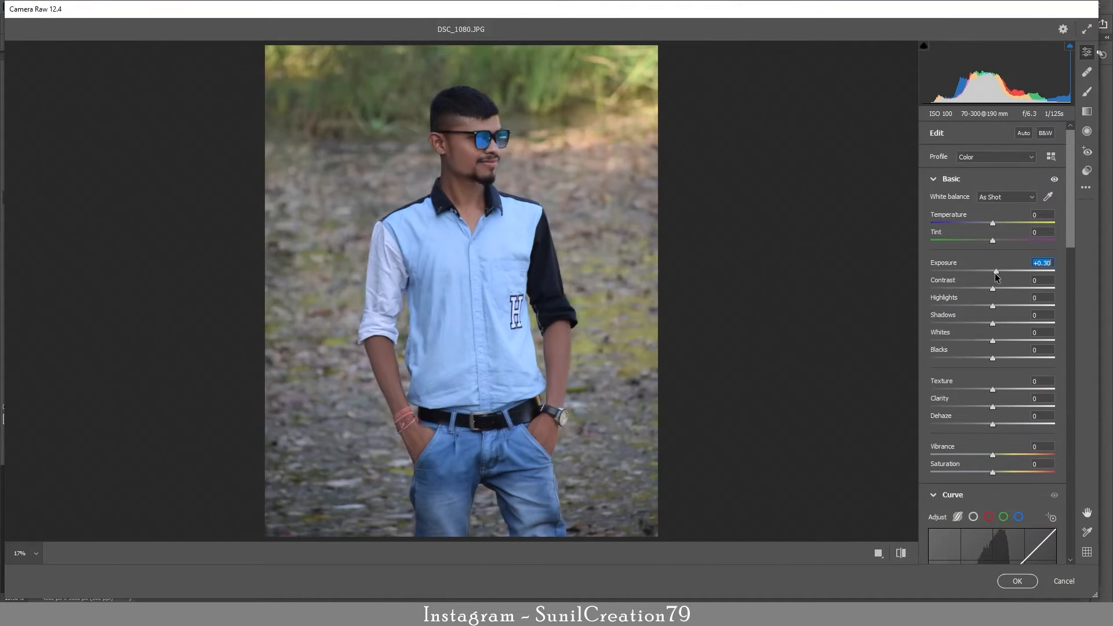
left_click_drag(997, 315, 1021, 322)
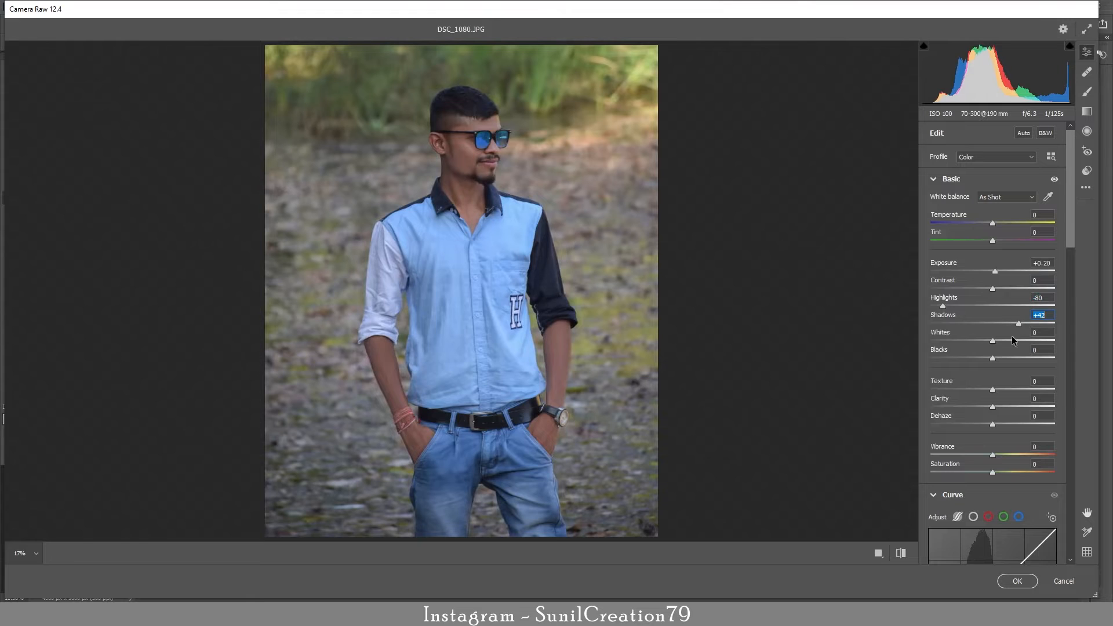
mouse_move(993, 457)
left_mouse_down()
mouse_move(1024, 453)
mouse_move(1011, 454)
left_mouse_up()
left_click_drag(992, 359, 988, 361)
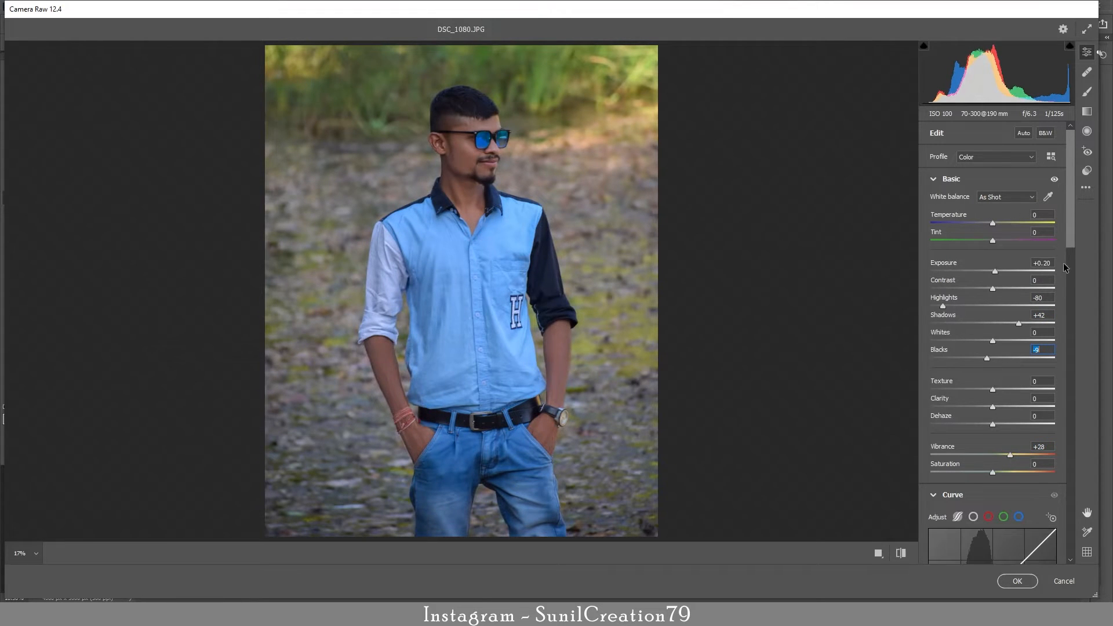
- In the Color Mixer, set Reds saturation to -39 and hues to Reds +33, Oranges +5, Greens -100, Aquas +100 and Blues -5
scroll(1020, 255, "down", 10)
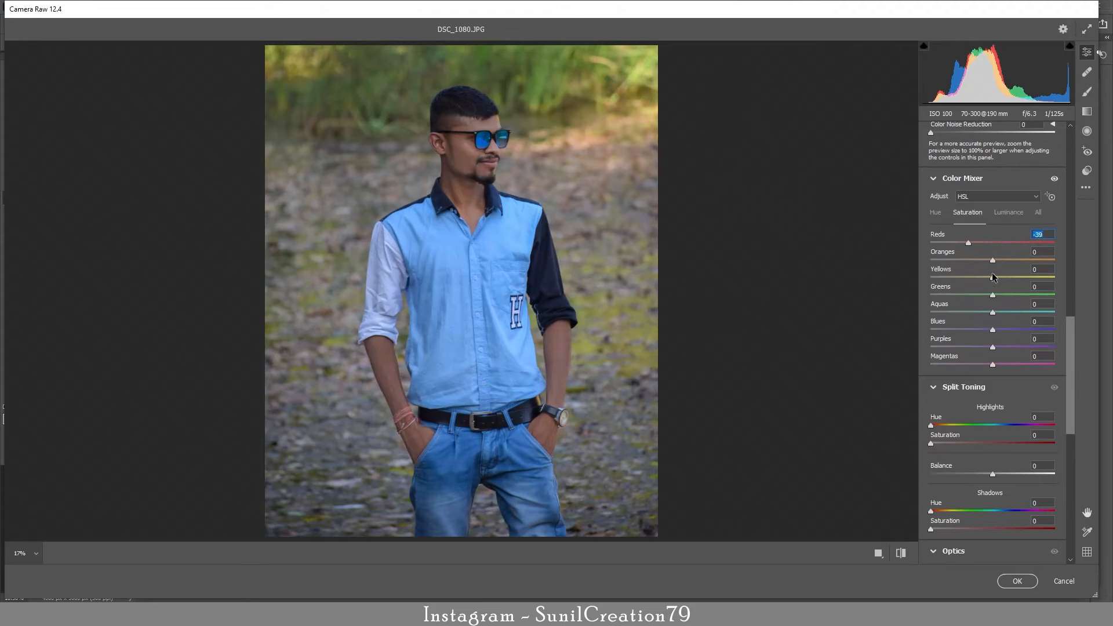
left_click(935, 212)
mouse_move(992, 242)
left_mouse_down()
mouse_move(1008, 242)
mouse_move(998, 264)
left_mouse_up()
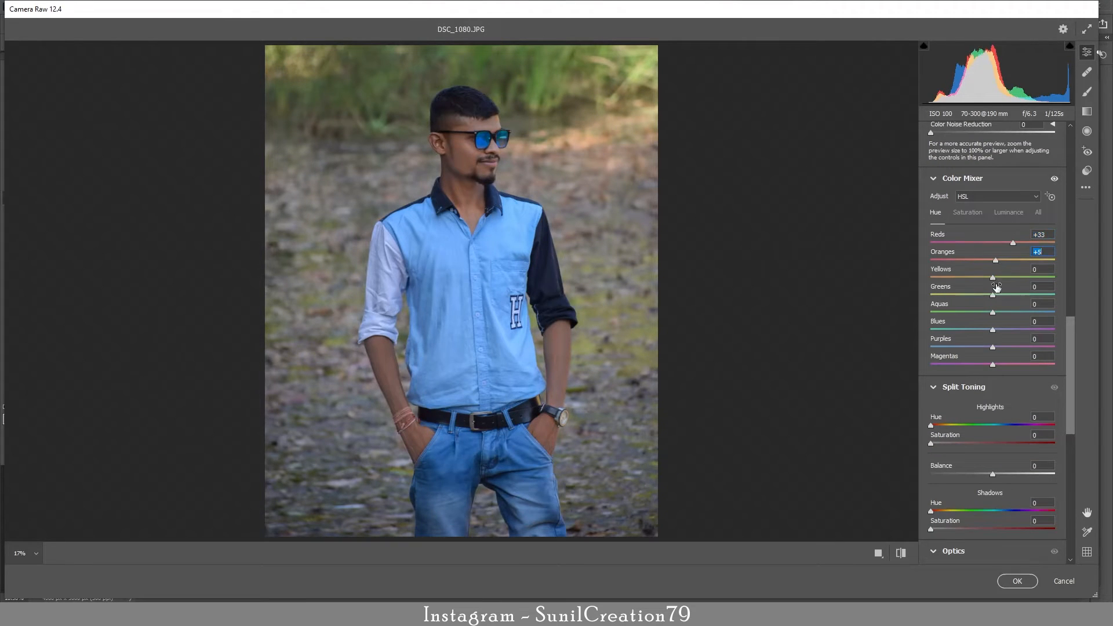
left_click_drag(993, 313, 1060, 300)
left_click_drag(992, 296, 930, 295)
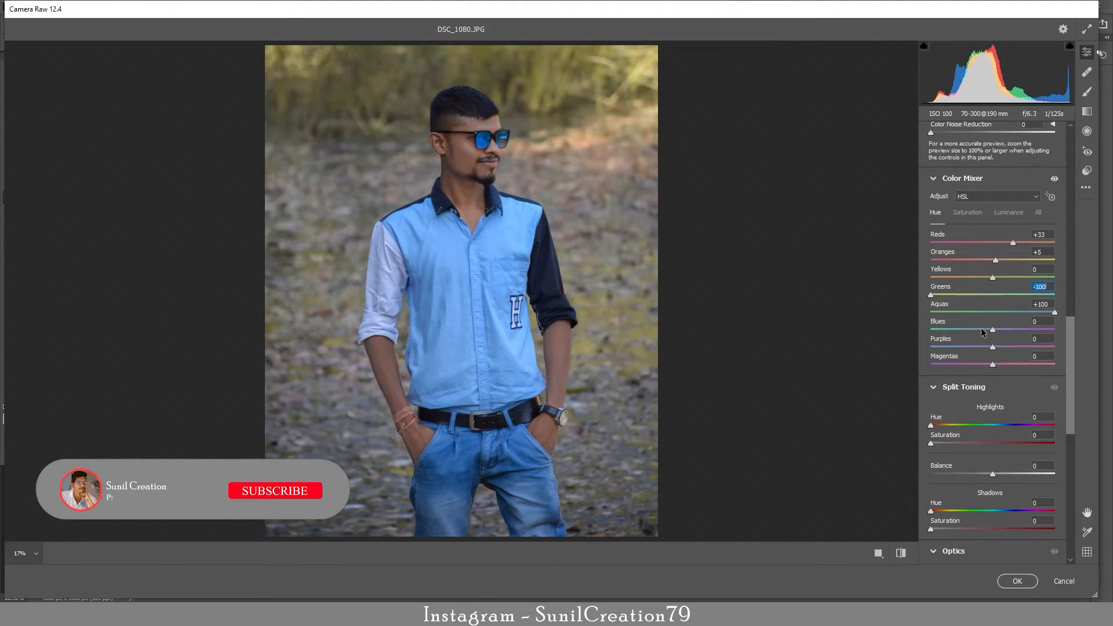
mouse_move(993, 329)
left_mouse_down()
mouse_move(972, 330)
mouse_move(990, 330)
left_mouse_up()
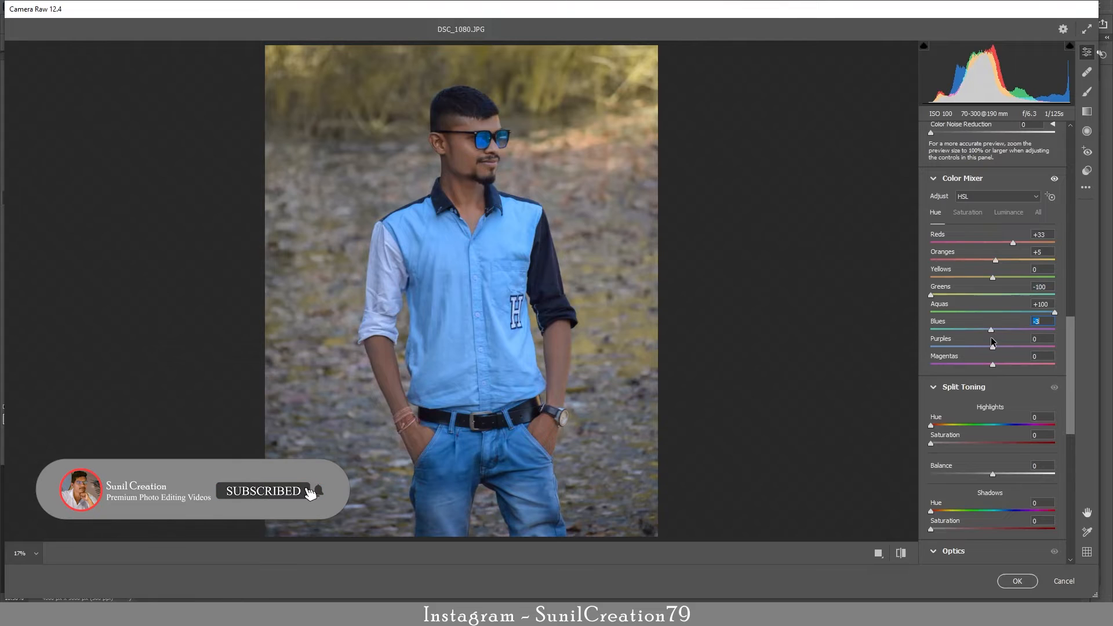
- Place a Brush adjustment with Exposure -1.10 on the bright background beside the head and raise the Oranges luminance to +51
left_click(1009, 212)
mouse_move(993, 259)
left_mouse_down()
mouse_move(1013, 259)
mouse_move(992, 265)
left_mouse_up()
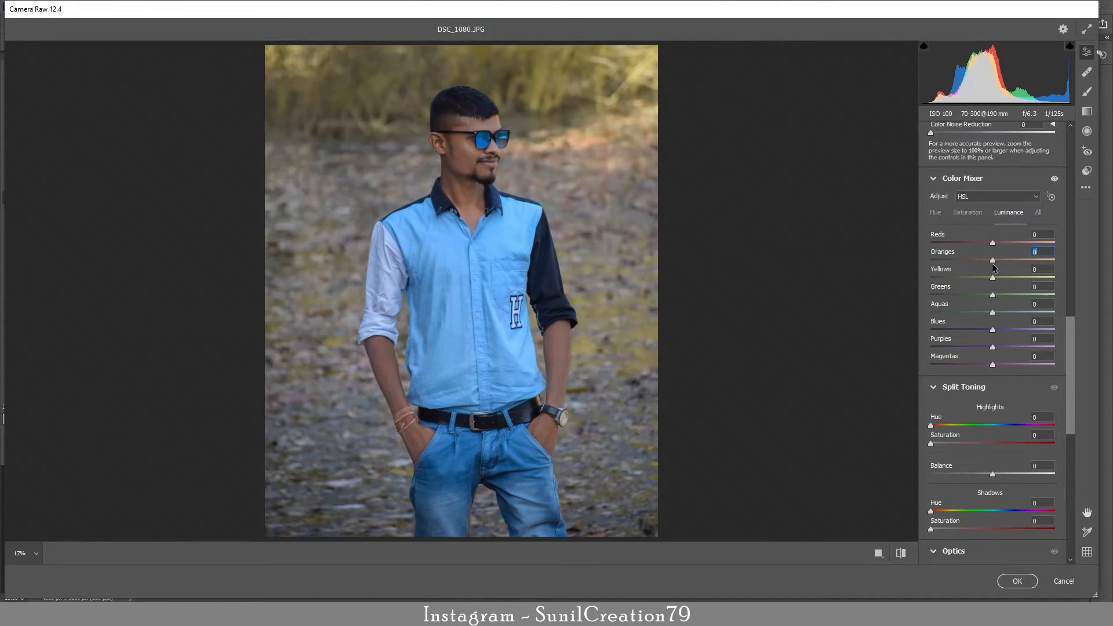
key("k")
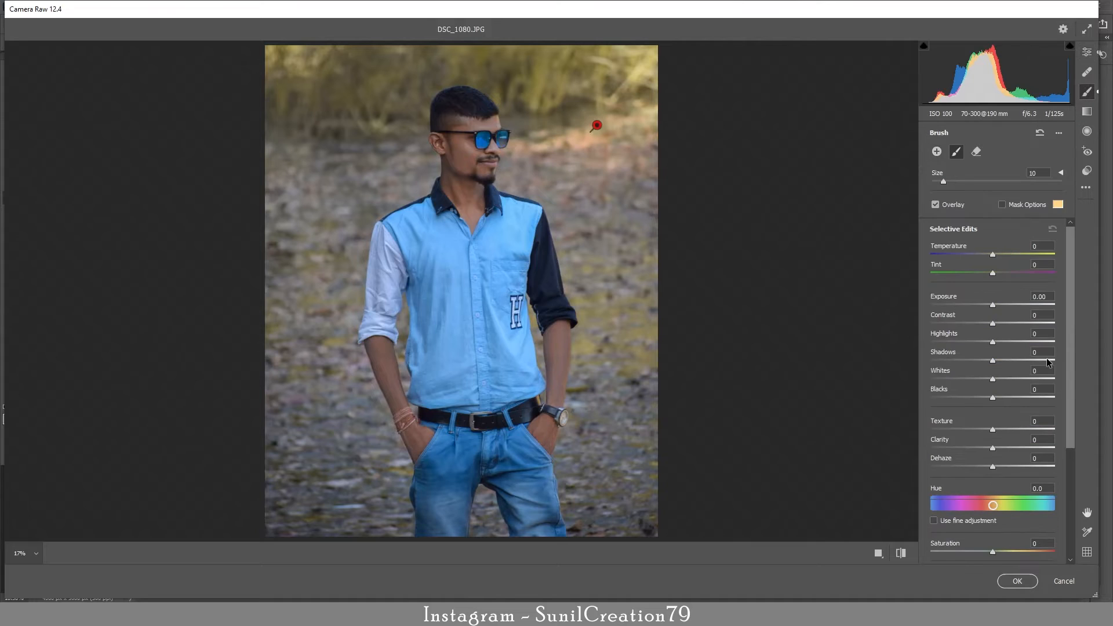
left_click_drag(993, 305, 975, 317)
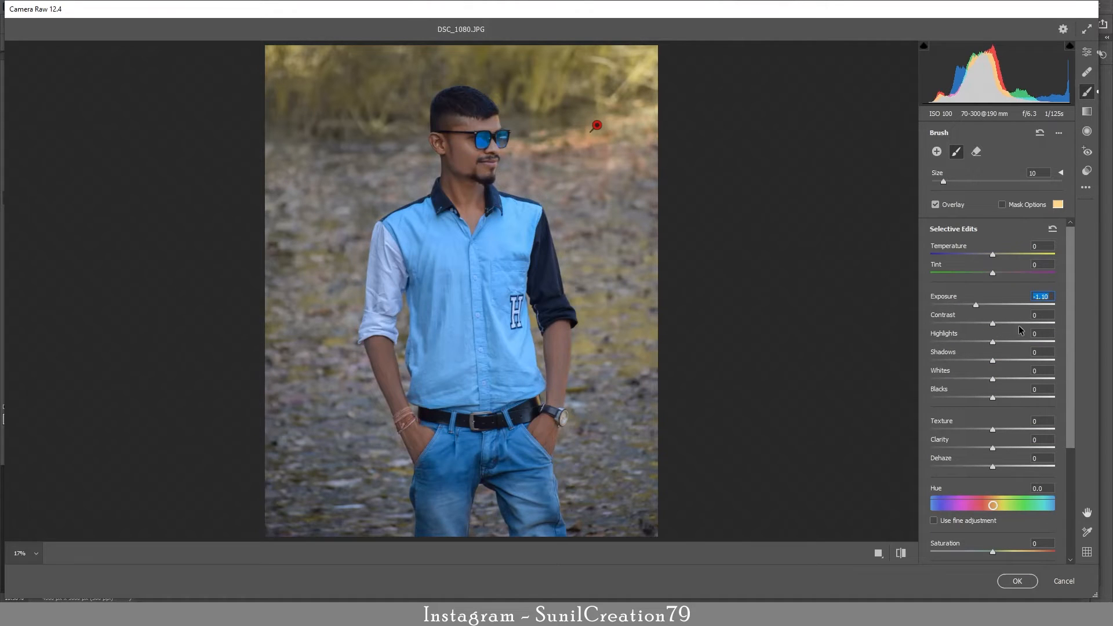
key("k")
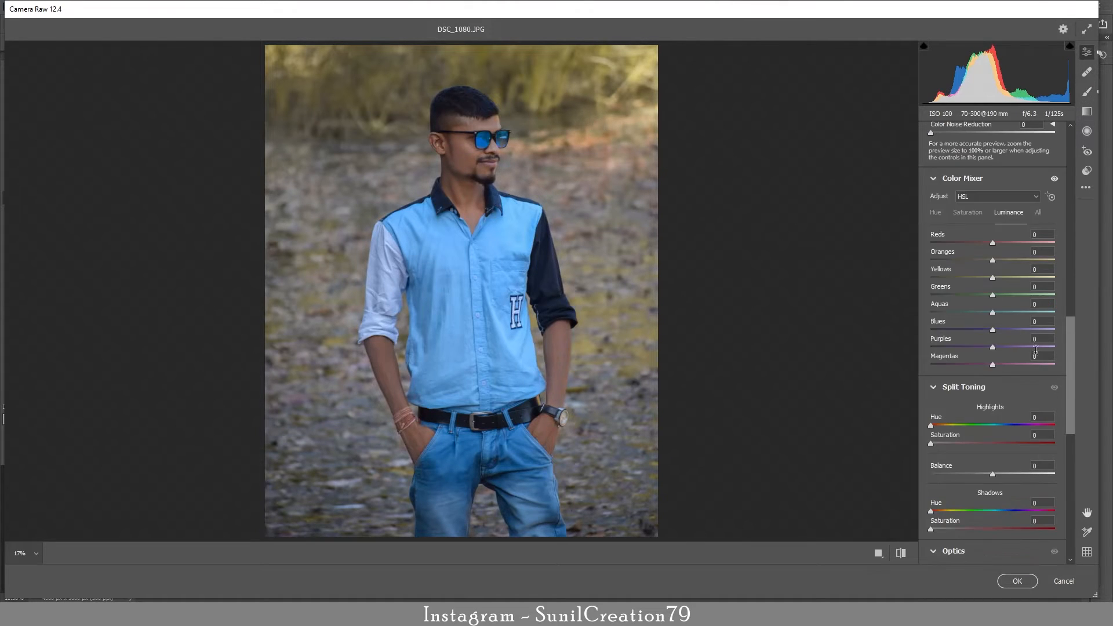
left_click_drag(992, 259, 1018, 259)
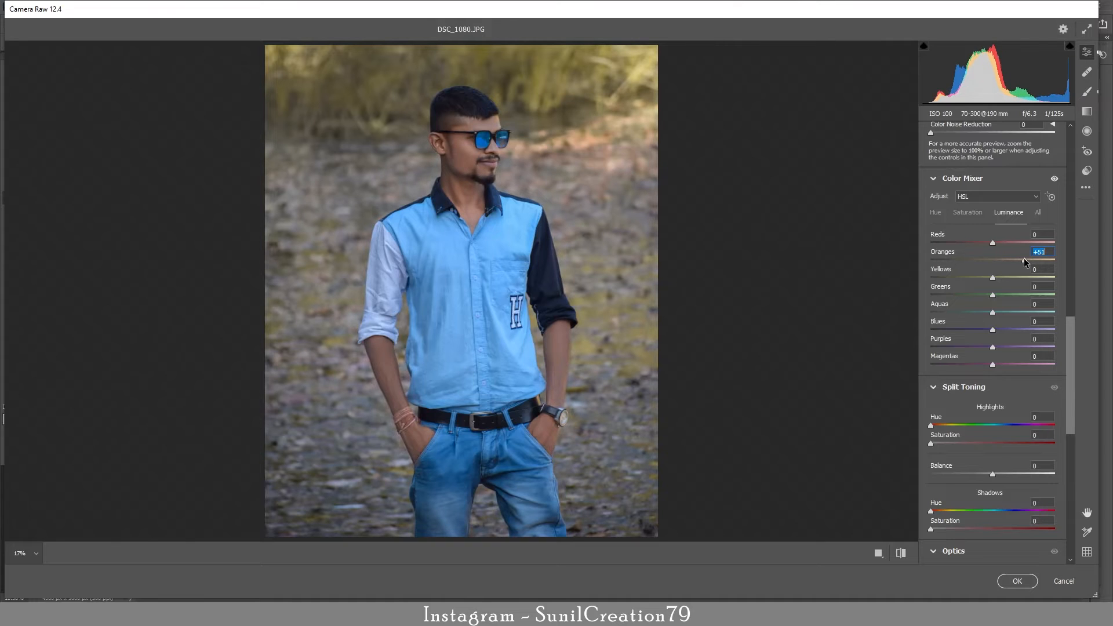
- Set the Blue Primary saturation to +10, reset its trial hue shift, and set the Yellows hue to -11
scroll(992, 348, "down", 10)
left_click_drag(992, 552, 967, 542)
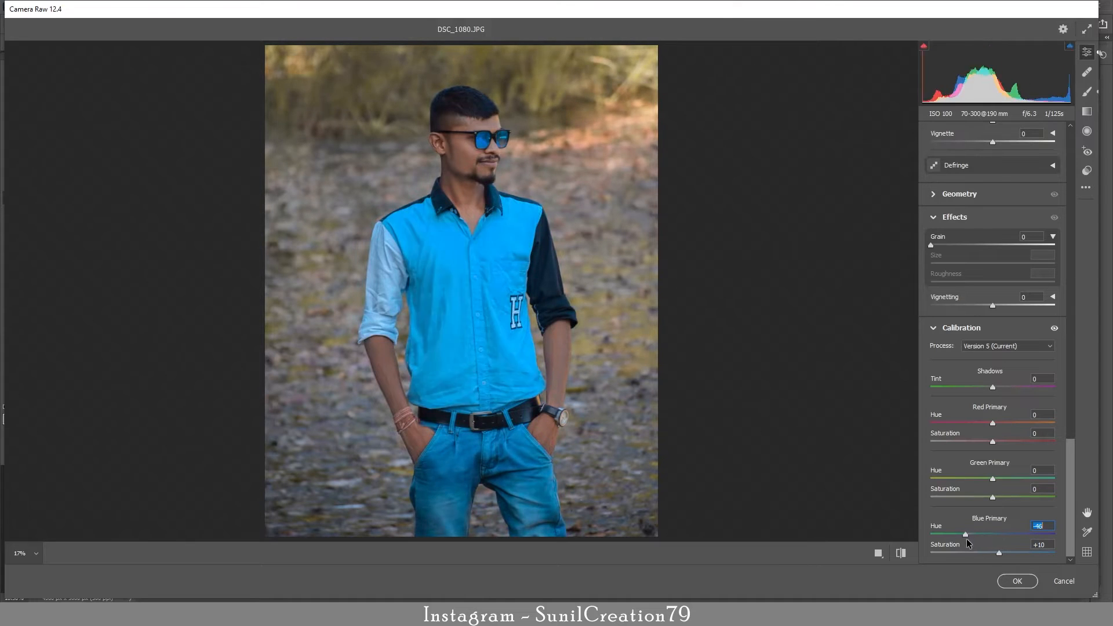
double_click(966, 538)
scroll(1020, 406, "up", 10)
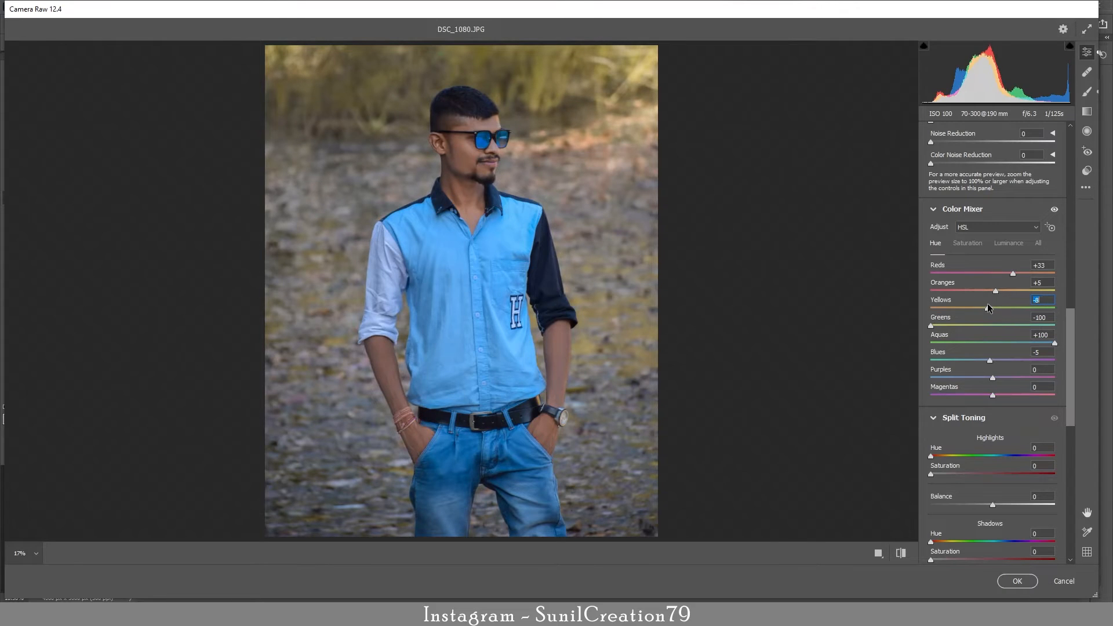
- Add a slightly tilted graduated filter from the shirt hem down past the jeans and set its Exposure to -1.05
left_click(1087, 111)
left_click_drag(469, 387, 493, 574)
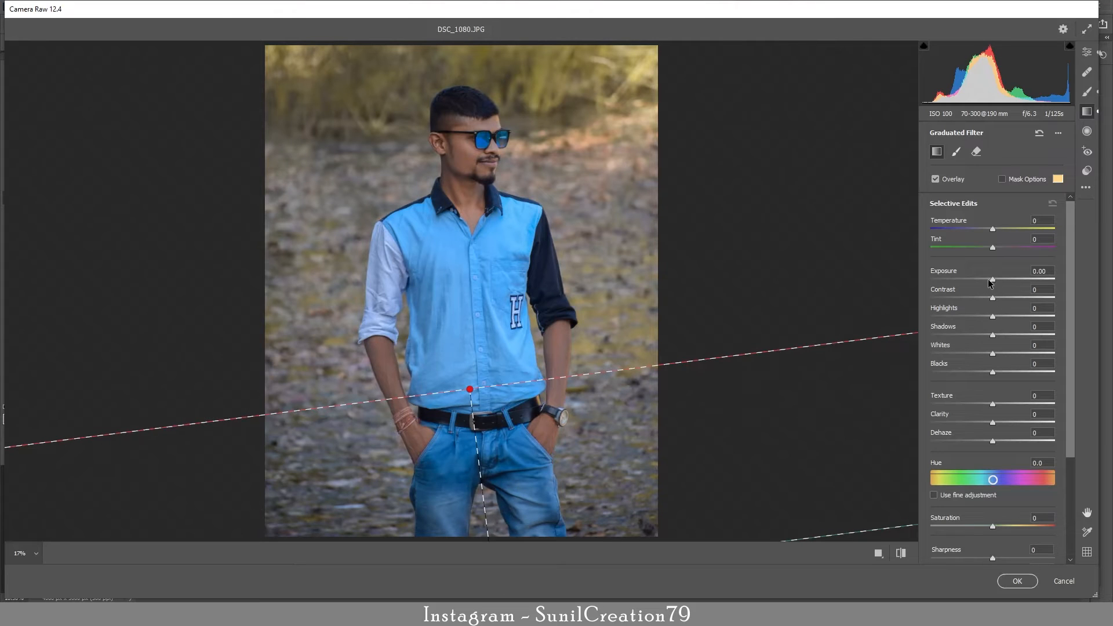
left_click_drag(990, 282, 976, 283)
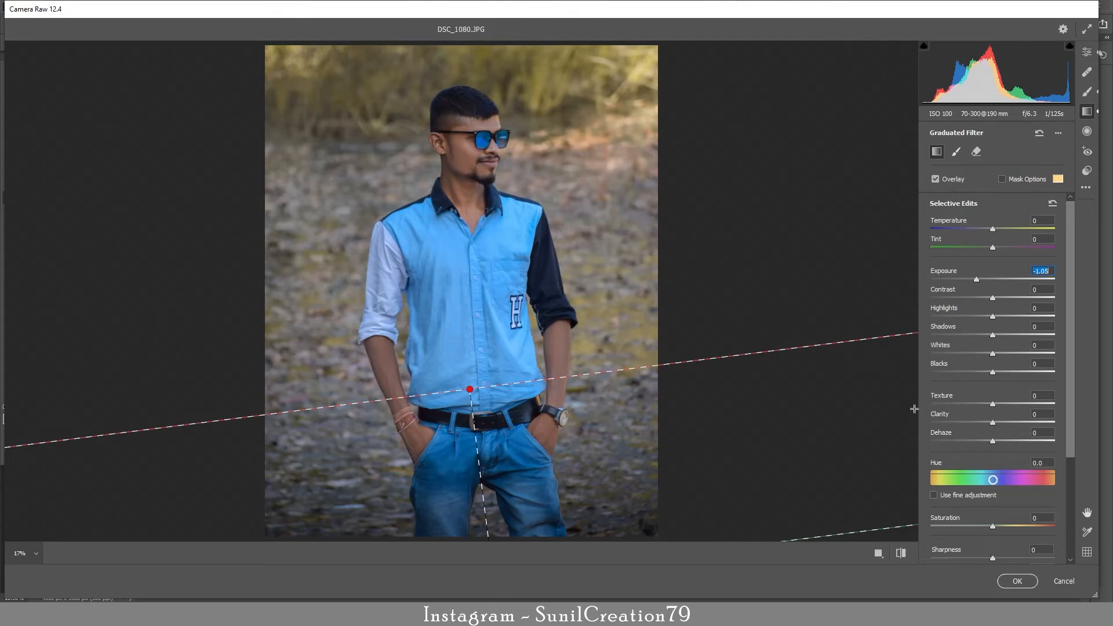
left_click_drag(207, 224, 207, 264)
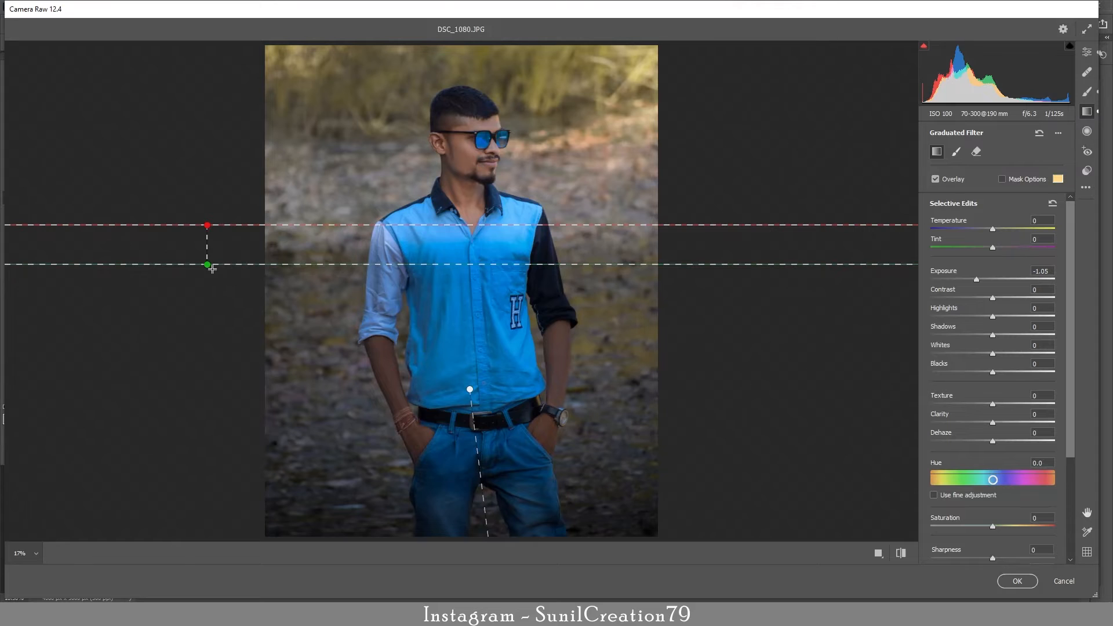
left_click_drag(213, 213, 83, 209)
left_click_drag(470, 389, 486, 442)
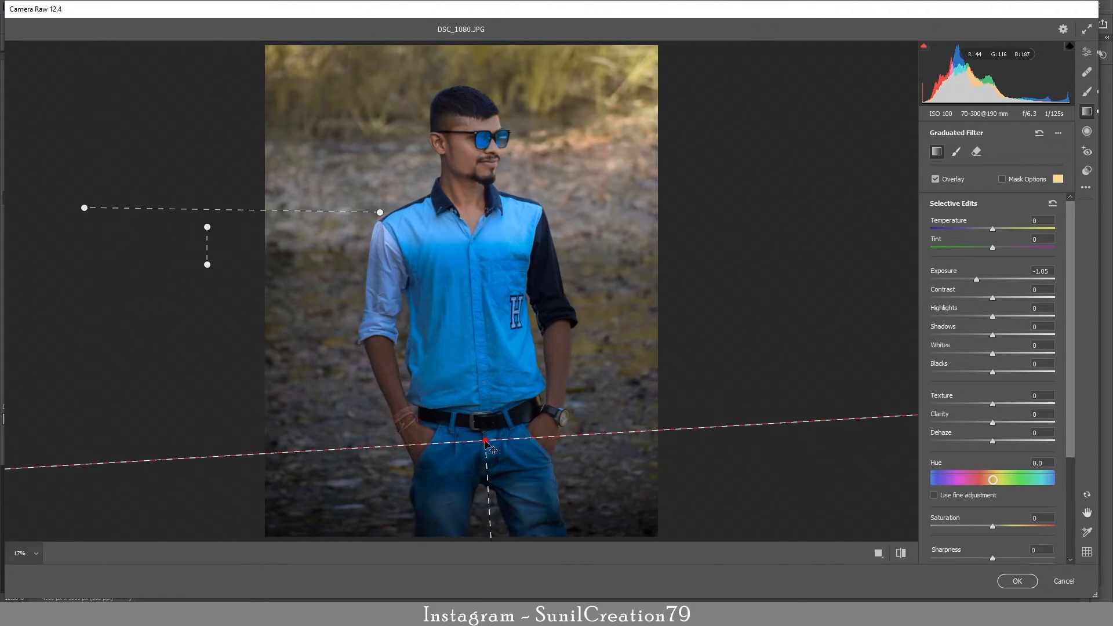
left_click_drag(377, 211, 342, 209)
left_click_drag(467, 221, 466, 261)
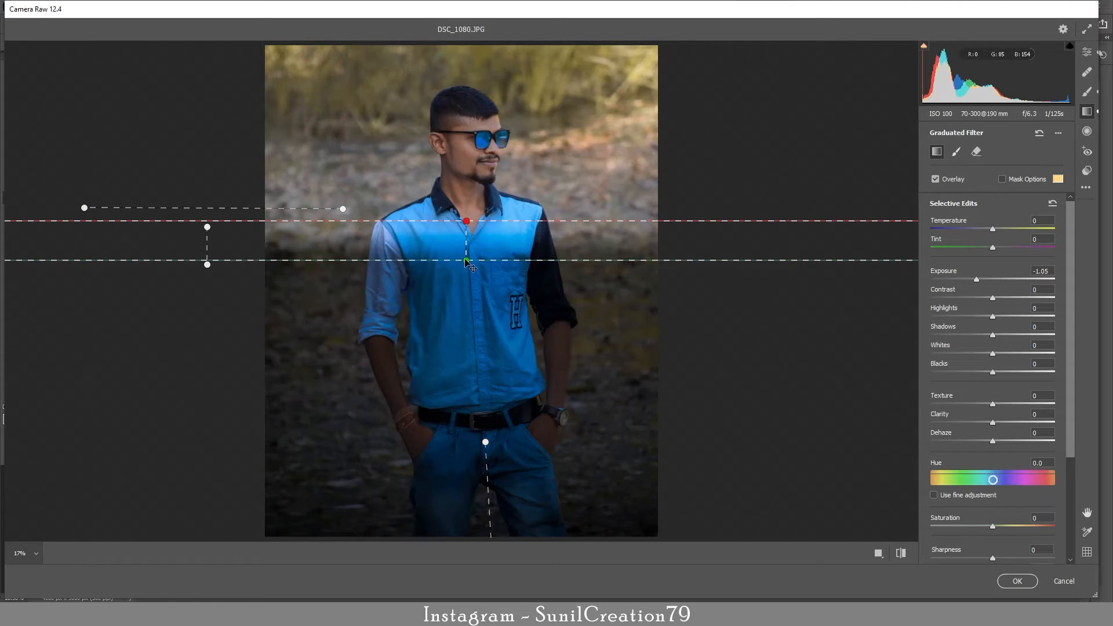
key("ctrl+z")
key("ctrl+z")
key("ctrl+z")
key("ctrl+z")
key("ctrl+z")
key("ctrl+z")
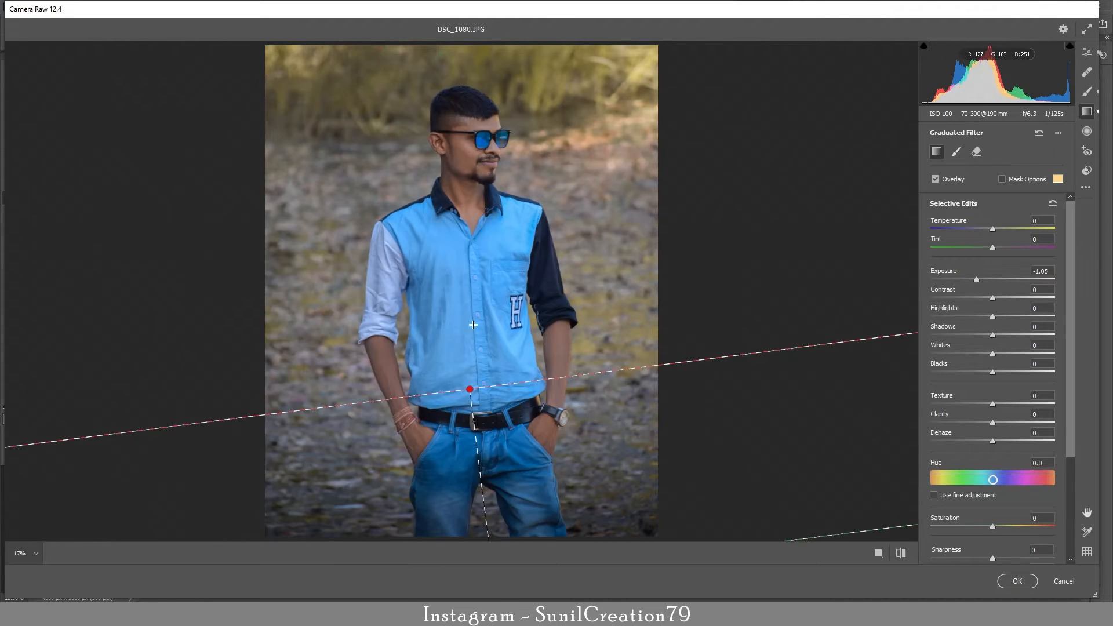
- Darken both sides of the photo with inward graduated filters, apply Camera Raw, and compare Layer 3 copy before and after
mouse_move(253, 225)
left_mouse_down()
mouse_move(278, 232)
mouse_move(265, 253)
mouse_move(255, 243)
mouse_move(262, 189)
mouse_move(363, 221)
left_mouse_up()
mouse_move(727, 236)
left_mouse_down()
mouse_move(701, 178)
mouse_move(597, 255)
mouse_move(609, 273)
mouse_move(590, 295)
left_mouse_up()
left_click_drag(727, 236, 750, 227)
left_click(1086, 111)
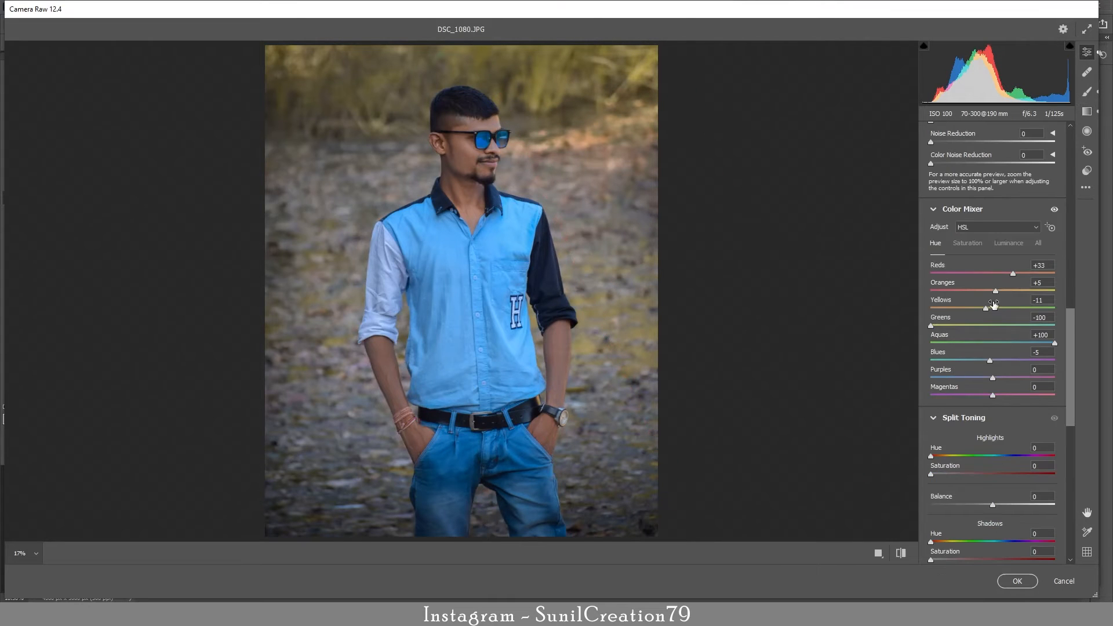
left_click(1017, 580)
left_click(972, 143)
left_click(972, 144)
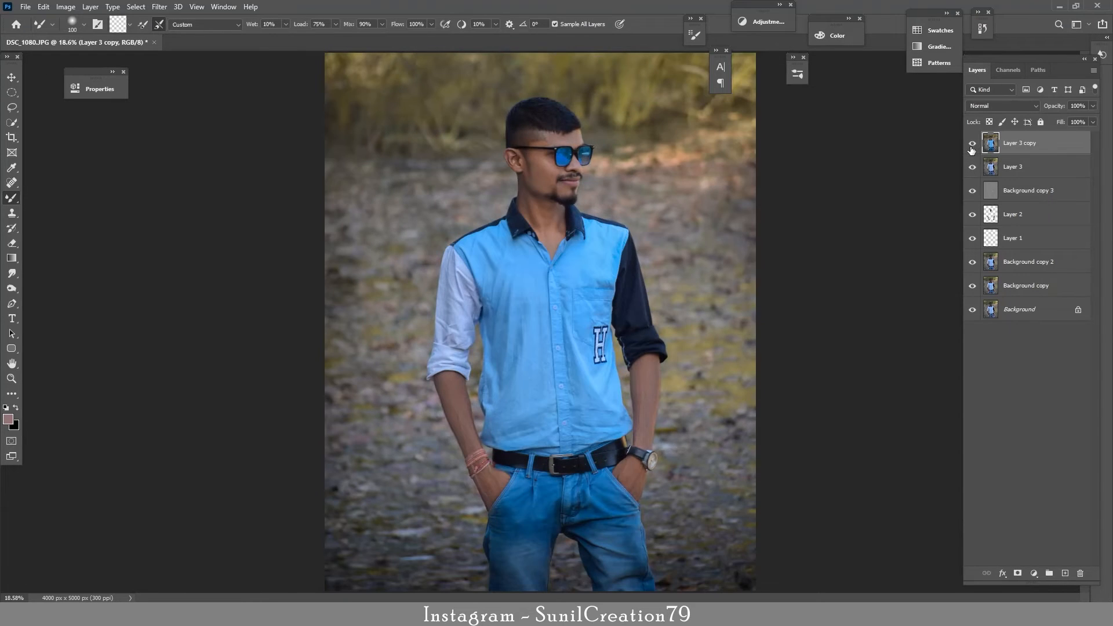
- Duplicate Layer 3 copy and open the duplicate in the Camera Raw filter
left_click(1034, 573)
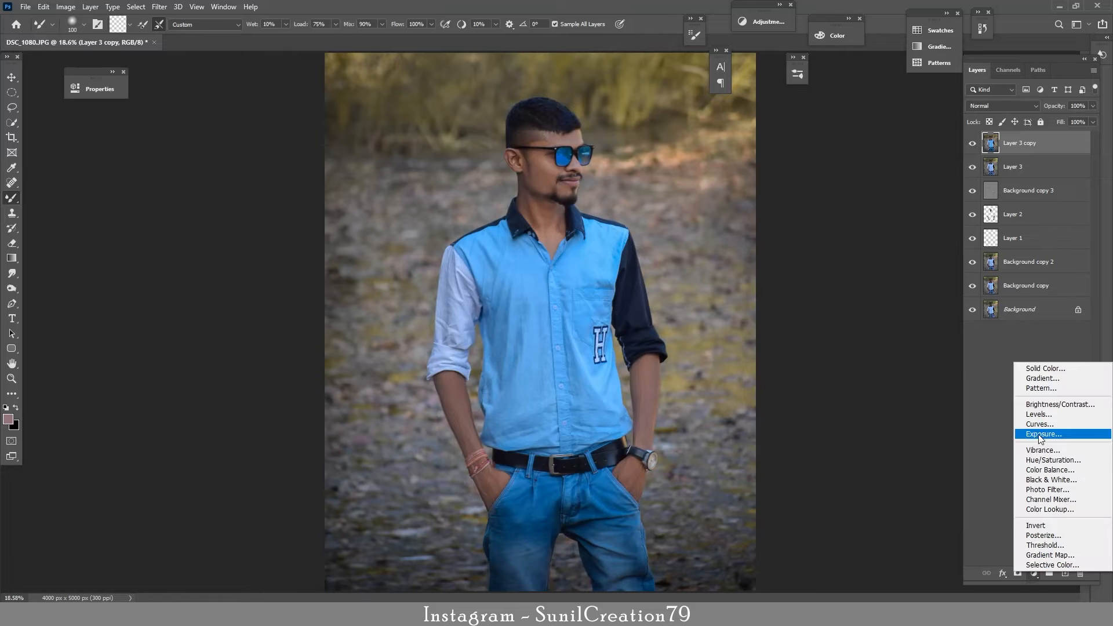
left_click(1021, 145)
left_click_drag(1021, 145, 1064, 573)
left_click(159, 7)
left_click(185, 70)
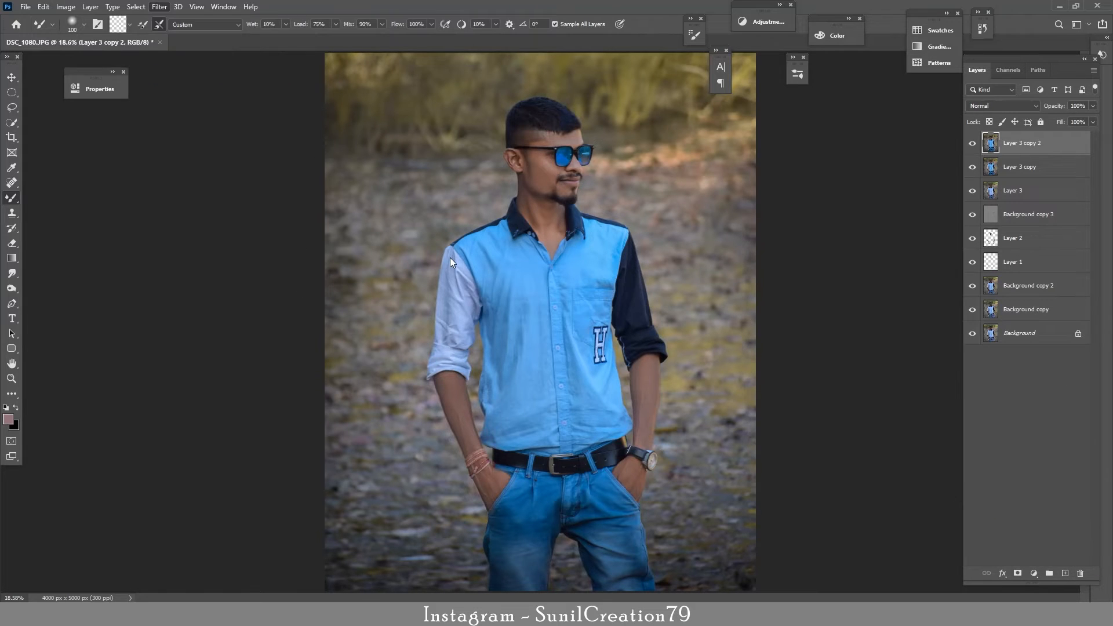
- Fine-tune the Blue Primary hue and the Color Mixer's orange and red tones, with Reds hue at +7, and apply Camera Raw
mouse_move(995, 534)
left_mouse_down()
mouse_move(981, 538)
mouse_move(991, 540)
left_mouse_up()
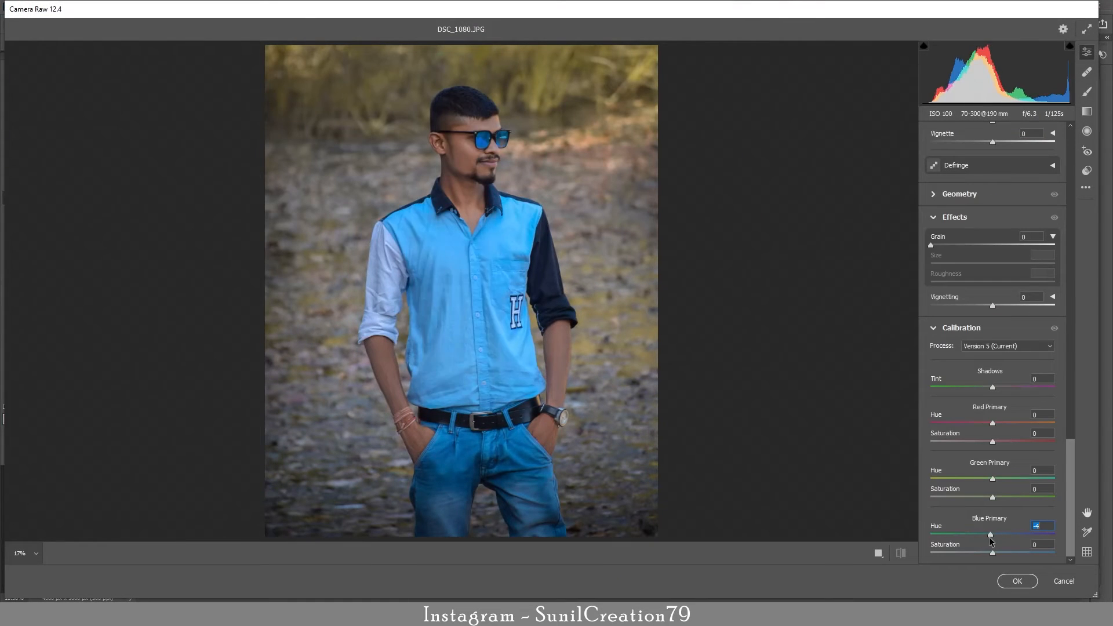
scroll(956, 307, "up", 10)
left_click(962, 334)
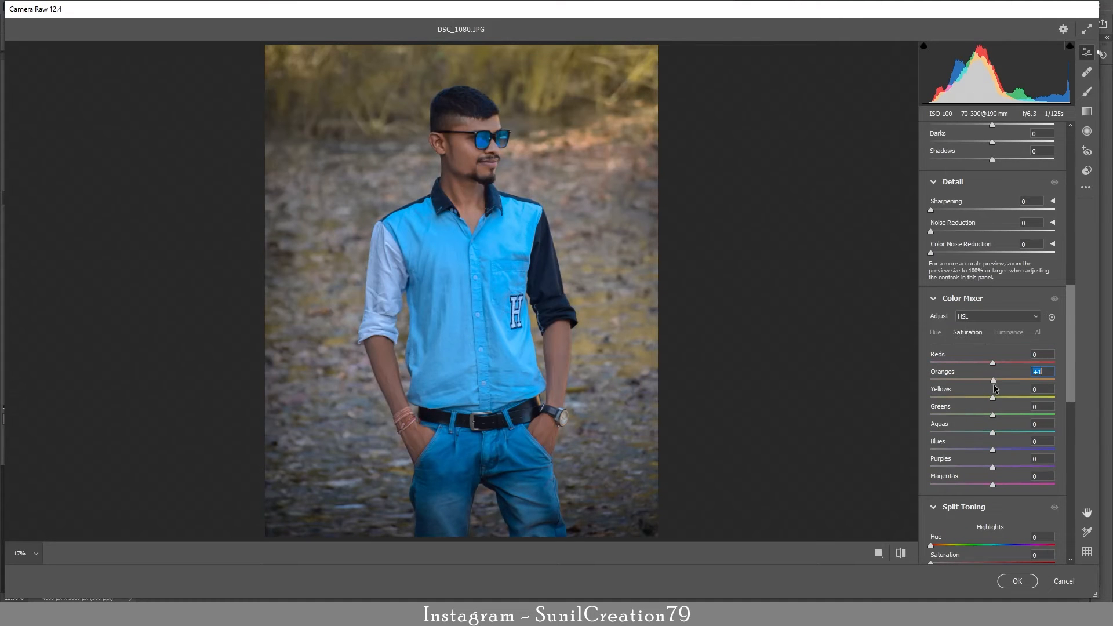
left_click_drag(993, 385, 977, 365)
left_click(1008, 333)
left_click(935, 332)
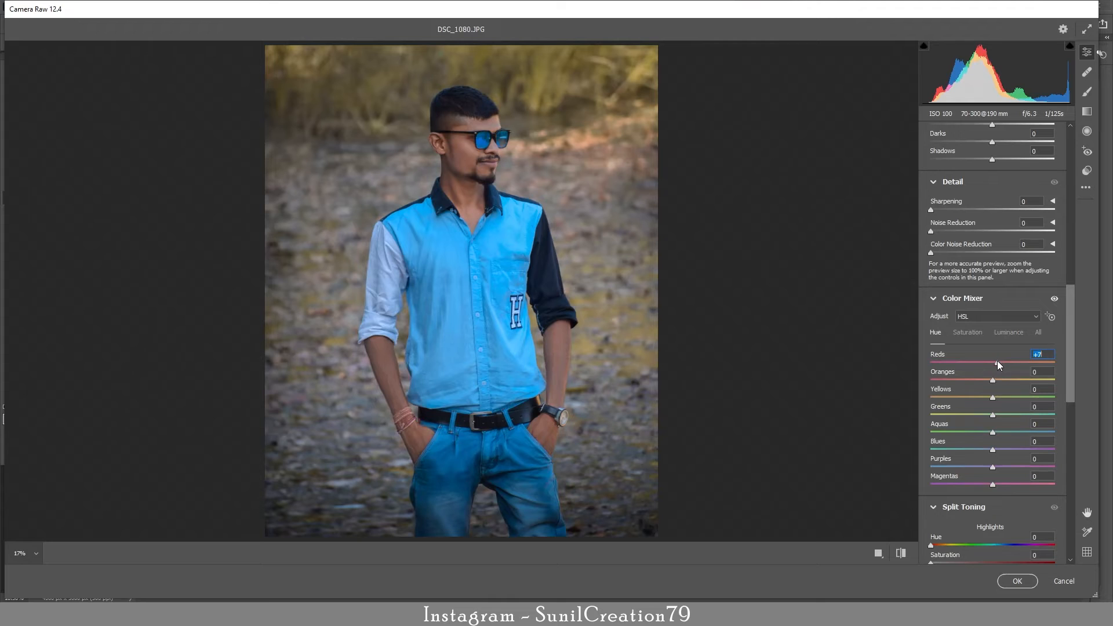
left_click(1018, 577)
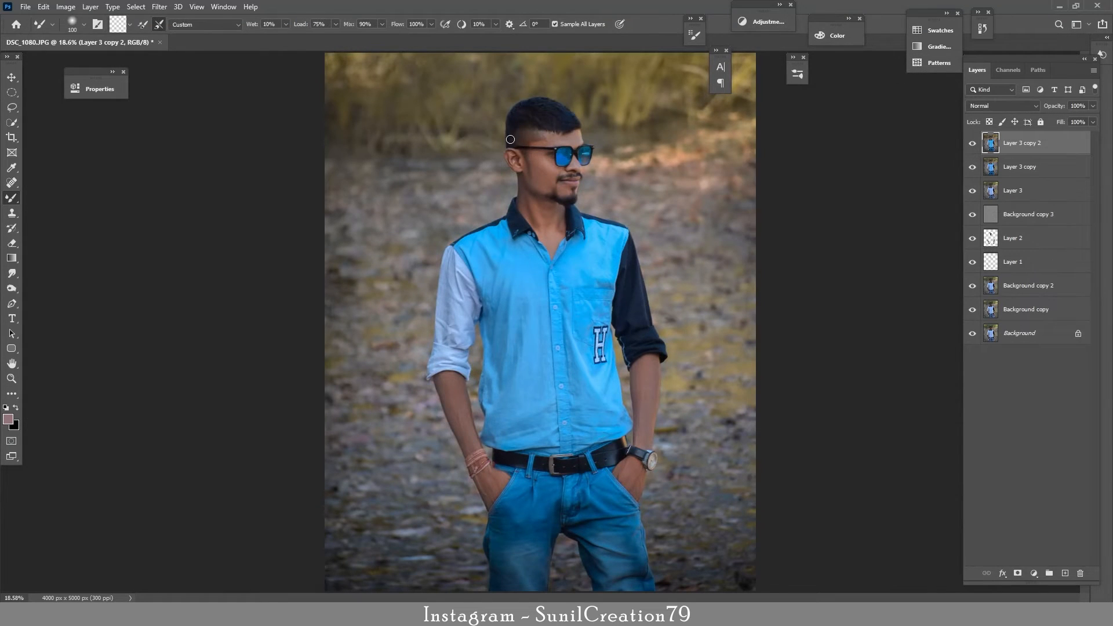
- Add a Curves adjustment layer that brightens the image by moving the white point inward, and invert its mask to black
left_click(1034, 575)
left_click(1039, 423)
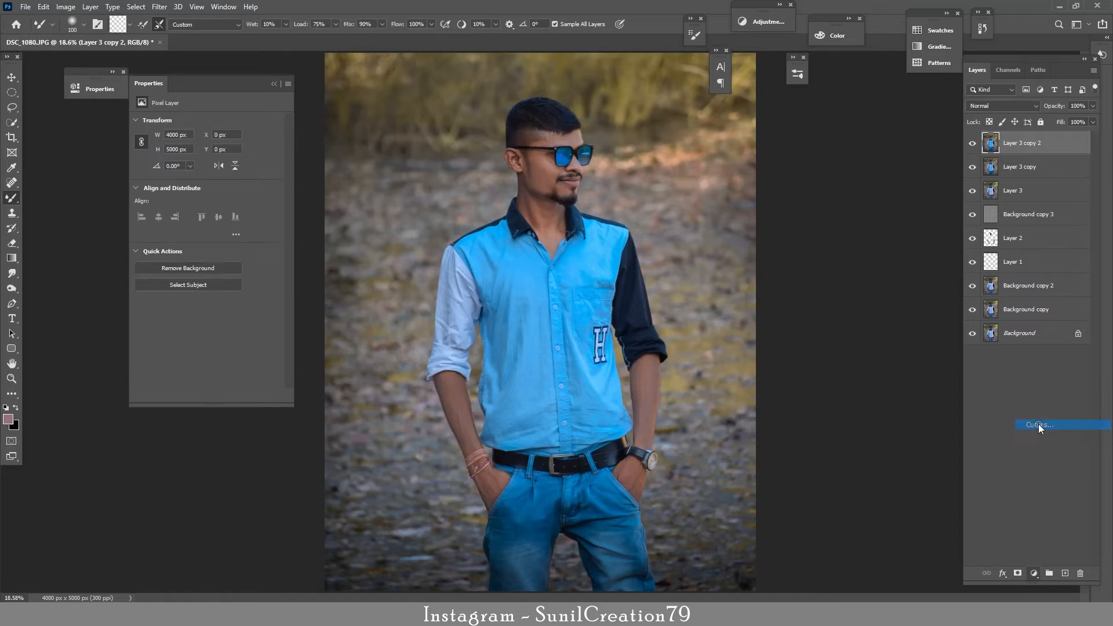
left_click_drag(275, 270, 246, 270)
left_click(273, 83)
key("ctrl+i")
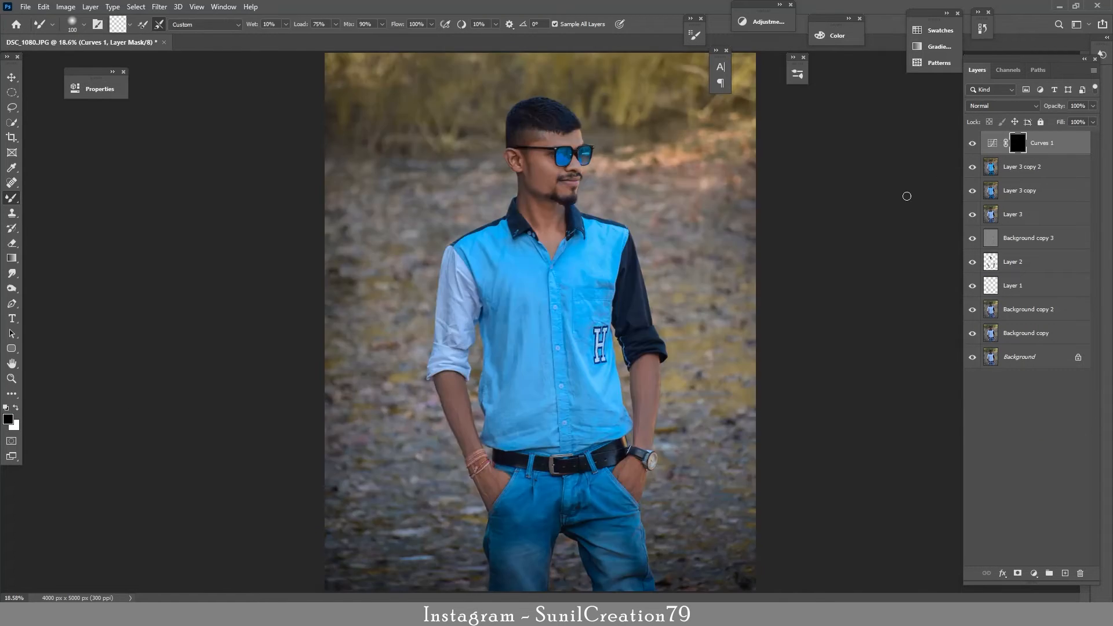
key("bracketright")
key("bracketright")
key("bracketright")
key("bracketright")
key("bracketright")
key("bracketright")
key("bracketright")
key("bracketright")
key("bracketright")
key("bracketright")
key("bracketright")
key("bracketright")
key("bracketright")
key("bracketright")
key("bracketright")
key("bracketright")
key("bracketright")
key("bracketright")
key("bracketright")
key("bracketright")
left_click(97, 26)
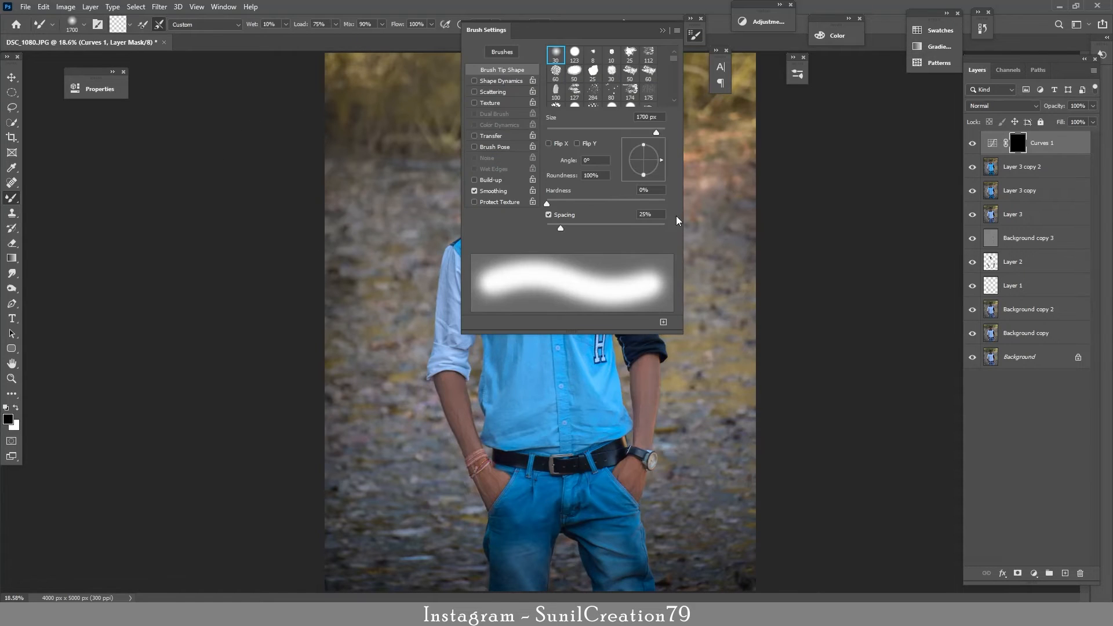
left_click_drag(647, 157, 644, 148)
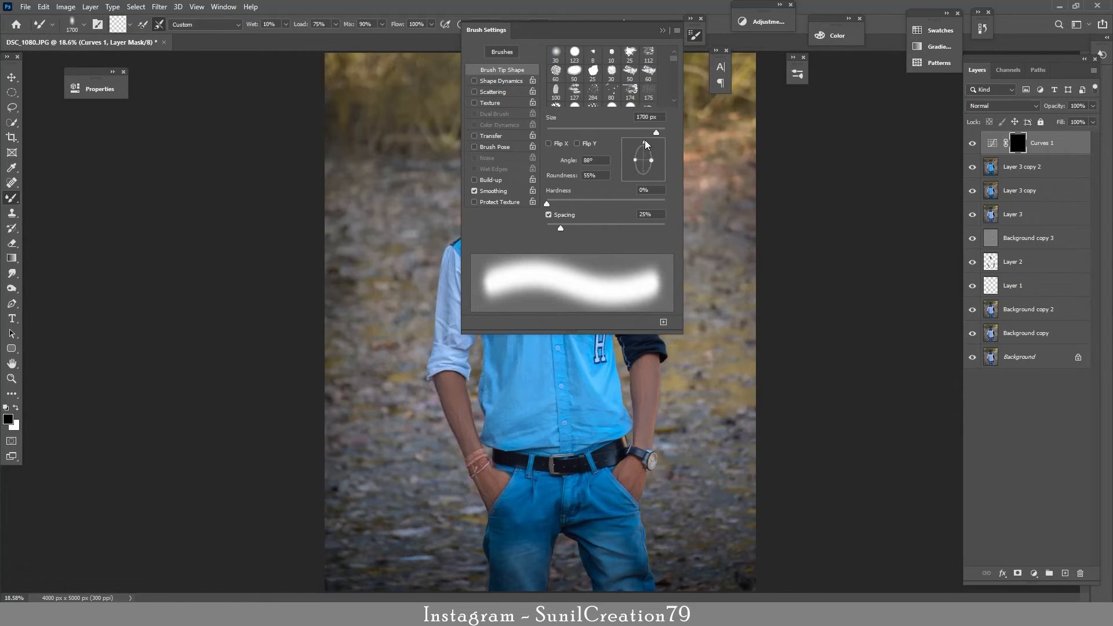
left_click(694, 35)
key("bracketright")
key("bracketright")
key("bracketright")
key("bracketright")
key("bracketright")
key("bracketright")
key("bracketright")
key("bracketright")
key("bracketright")
key("bracketright")
- Set up the Brush tool with white, a narrowed soft tip at 87°, a size of about 2200 px and 50% flow
key("x")
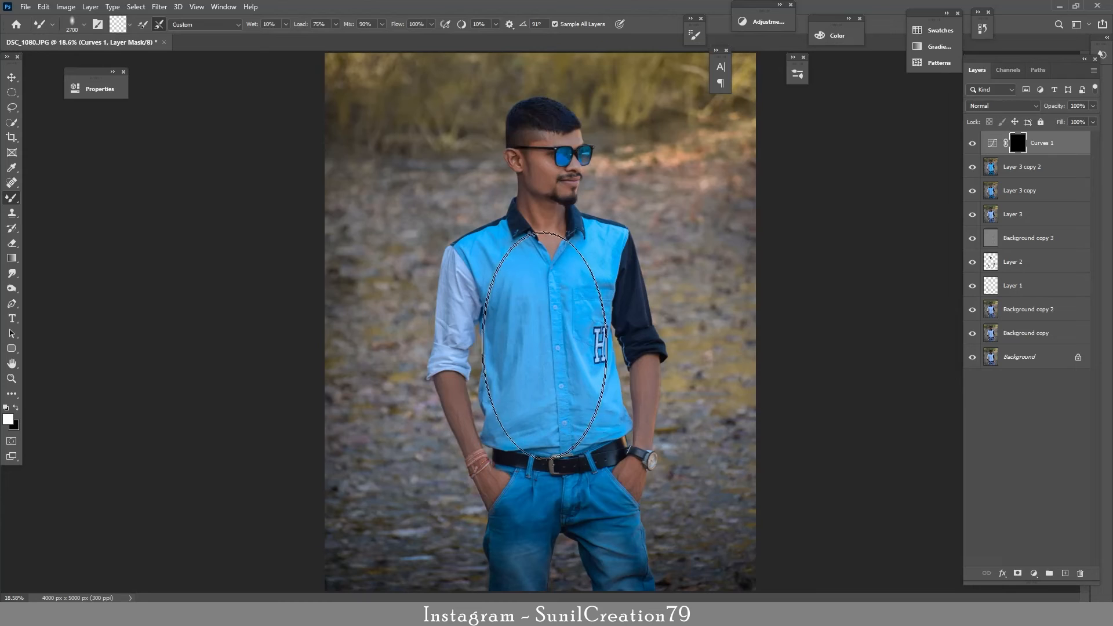
right_click(10, 199)
left_click(52, 198)
left_click(98, 24)
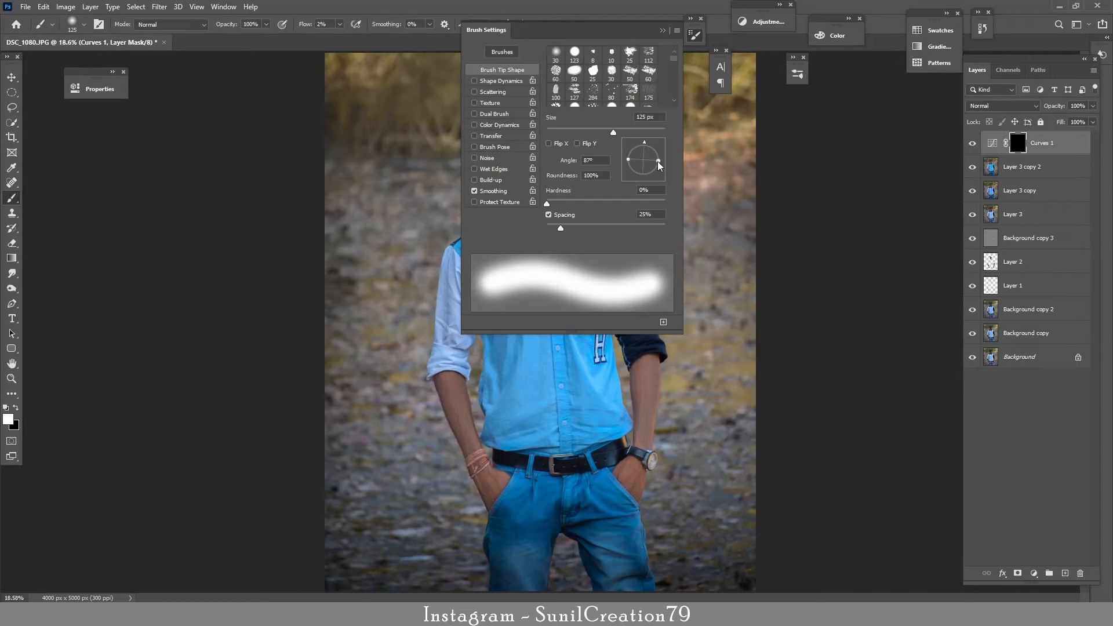
left_click_drag(658, 162, 654, 161)
left_click(693, 36)
key("bracketright")
key("bracketright")
key("bracketright")
key("bracketright")
key("bracketright")
key("bracketright")
key("bracketright")
key("bracketright")
key("bracketright")
key("bracketright")
key("bracketright")
key("bracketright")
key("bracketright")
key("bracketright")
key("bracketright")
key("bracketright")
key("bracketright")
key("bracketright")
key("bracketright")
key("bracketright")
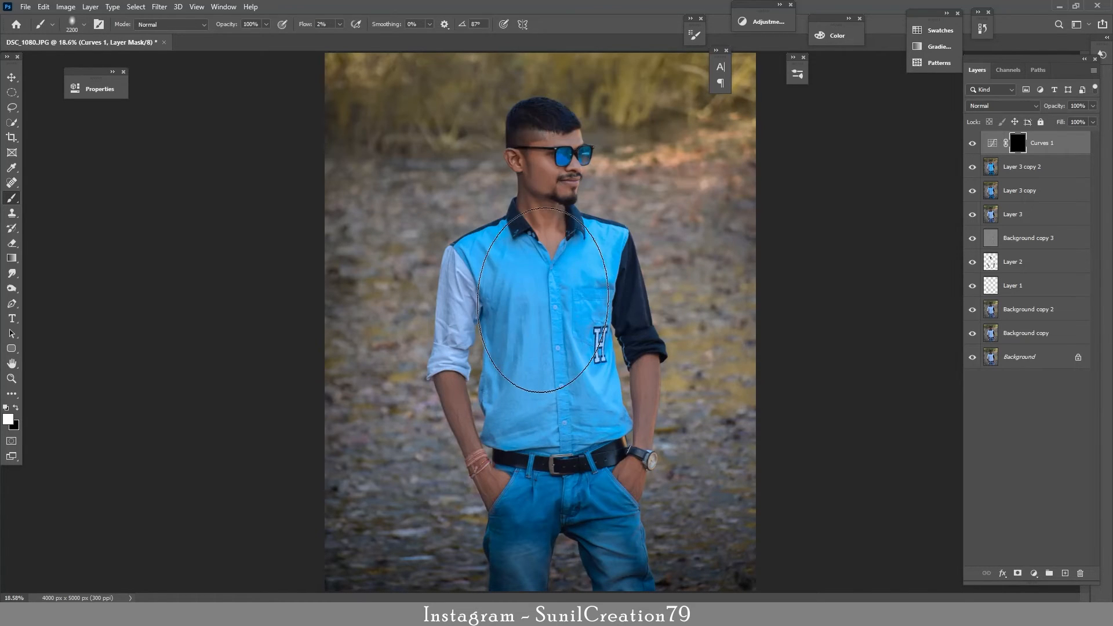
left_click(305, 24)
type("50")
key("Return")
- Try painting the Curves mask over the man with the large brush, undo the strokes, and restore the black mask
mouse_move(549, 333)
left_mouse_down()
mouse_move(507, 328)
mouse_move(543, 171)
mouse_move(585, 305)
mouse_move(601, 486)
mouse_move(565, 435)
mouse_move(506, 441)
mouse_move(480, 362)
mouse_move(504, 274)
mouse_move(603, 272)
mouse_move(525, 195)
left_mouse_up()
mouse_move(644, 440)
left_mouse_down()
mouse_move(601, 223)
mouse_move(585, 261)
mouse_move(612, 266)
left_mouse_up()
key("ctrl+z")
key("ctrl+z")
key("ctrl+z")
key("ctrl+z")
key("ctrl+z")
key("ctrl+z")
key("ctrl+z")
key("ctrl+z")
key("ctrl+i")
- Reduce the brush to about 300 px and paint the Curves mask white over the face, shirt front and white sleeve
key("bracketleft")
key("bracketleft")
key("bracketleft")
key("bracketleft")
key("bracketleft")
key("bracketleft")
key("bracketleft")
key("bracketleft")
key("bracketleft")
key("bracketleft")
key("bracketleft")
key("bracketleft")
key("bracketleft")
key("bracketleft")
key("bracketleft")
key("bracketleft")
key("bracketleft")
key("bracketleft")
key("bracketleft")
key("bracketleft")
mouse_move(548, 152)
left_mouse_down()
mouse_move(541, 182)
mouse_move(543, 150)
mouse_move(577, 145)
mouse_move(568, 188)
mouse_move(539, 232)
mouse_move(547, 319)
left_mouse_up()
key("bracketright")
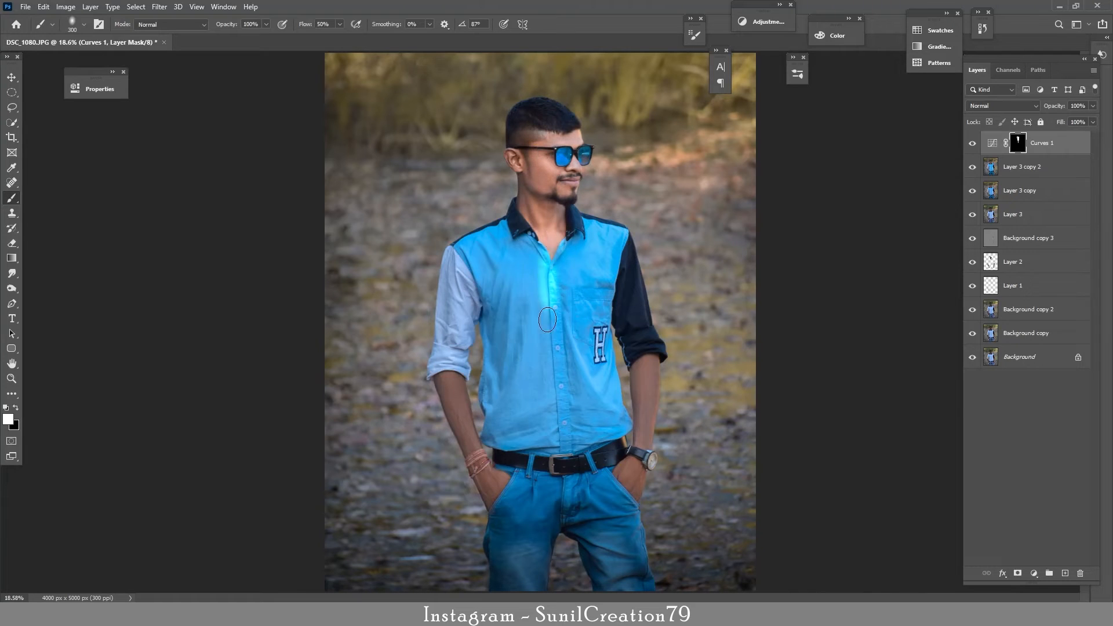
mouse_move(542, 274)
left_mouse_down()
mouse_move(493, 246)
mouse_move(455, 330)
mouse_move(451, 380)
mouse_move(498, 490)
mouse_move(452, 383)
left_mouse_up()
- Paint the Curves mask white over the rest of the shirt, the dark-sleeved arm and the jeans, resizing the brush as needed
key("bracketleft")
key("bracketleft")
key("bracketleft")
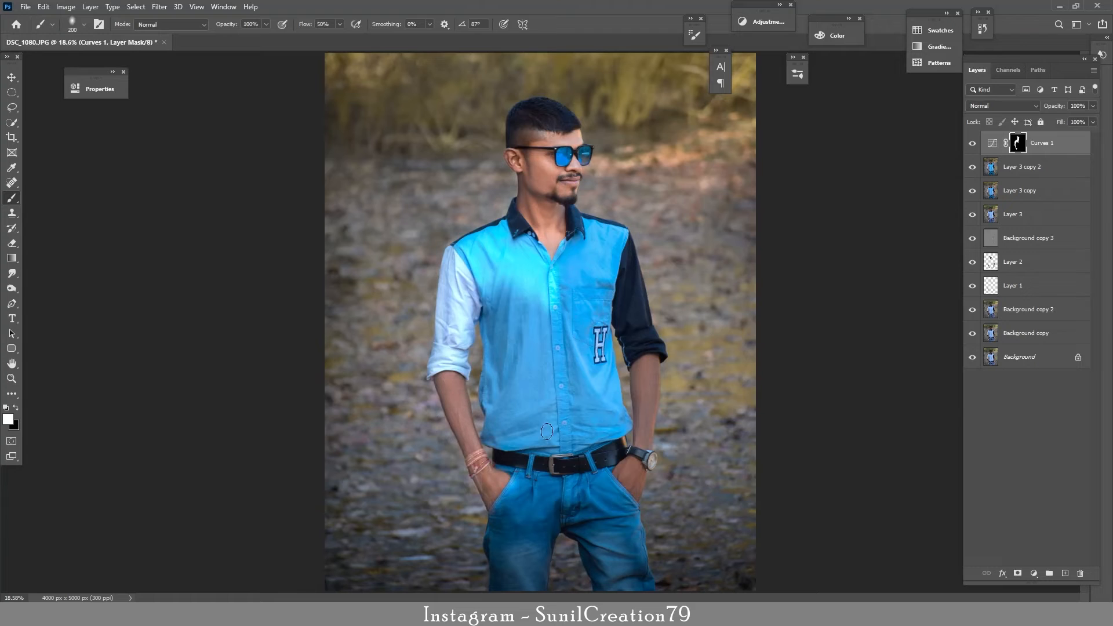
key("bracketright")
key("bracketright")
key("bracketright")
key("bracketright")
key("bracketright")
key("bracketright")
key("bracketright")
key("bracketright")
mouse_move(559, 239)
left_mouse_down()
mouse_move(598, 361)
mouse_move(505, 415)
mouse_move(605, 406)
left_mouse_up()
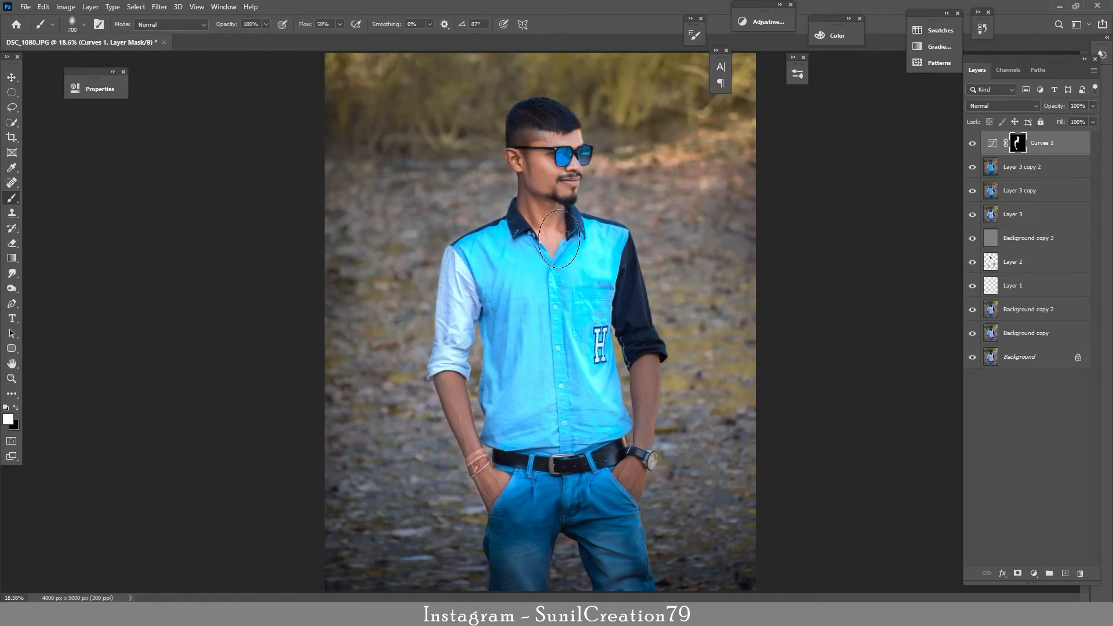
key("bracketleft")
key("bracketleft")
key("bracketleft")
mouse_move(617, 268)
left_mouse_down()
mouse_move(641, 371)
mouse_move(641, 464)
mouse_move(626, 482)
mouse_move(509, 510)
mouse_move(616, 539)
left_mouse_up()
key("bracketright")
key("bracketright")
- Lower the Curves 1 layer's opacity to 43% and compare the photo with and without it
left_click_drag(1062, 107, 1059, 107)
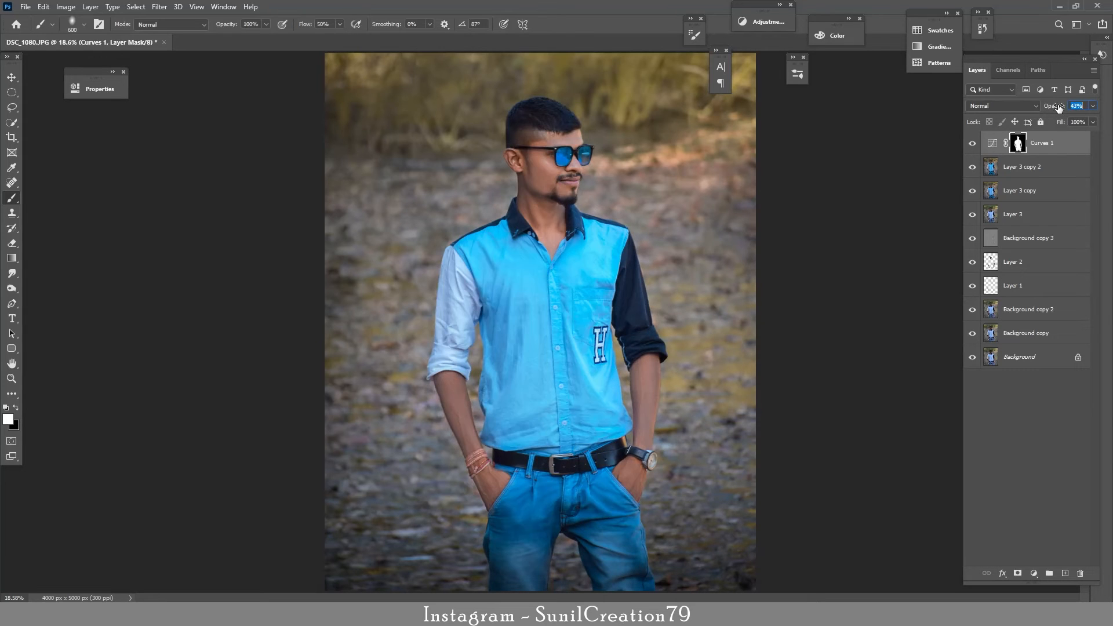
left_click(973, 146)
left_click(973, 146)
key("z")
mouse_move(618, 179)
left_mouse_down()
mouse_move(666, 191)
mouse_move(618, 194)
left_mouse_up()
key("b")
- Add another Curves adjustment layer above Curves 1 and pull its RGB midtones down to darken the photo
left_click(1033, 573)
left_click(1038, 427)
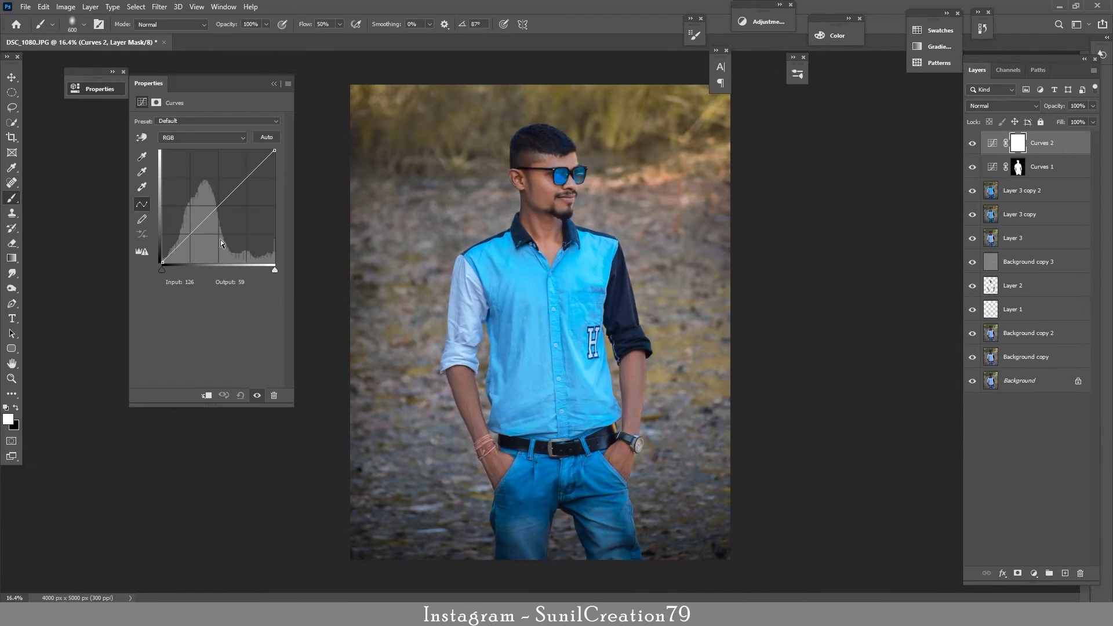
left_click(142, 157)
left_click_drag(225, 199, 225, 214)
left_click(274, 84)
- Split the darkening Curves layer's underlying-layer Blend If highlight slider to 95 / 255 and apply the blending options
double_click(1066, 144)
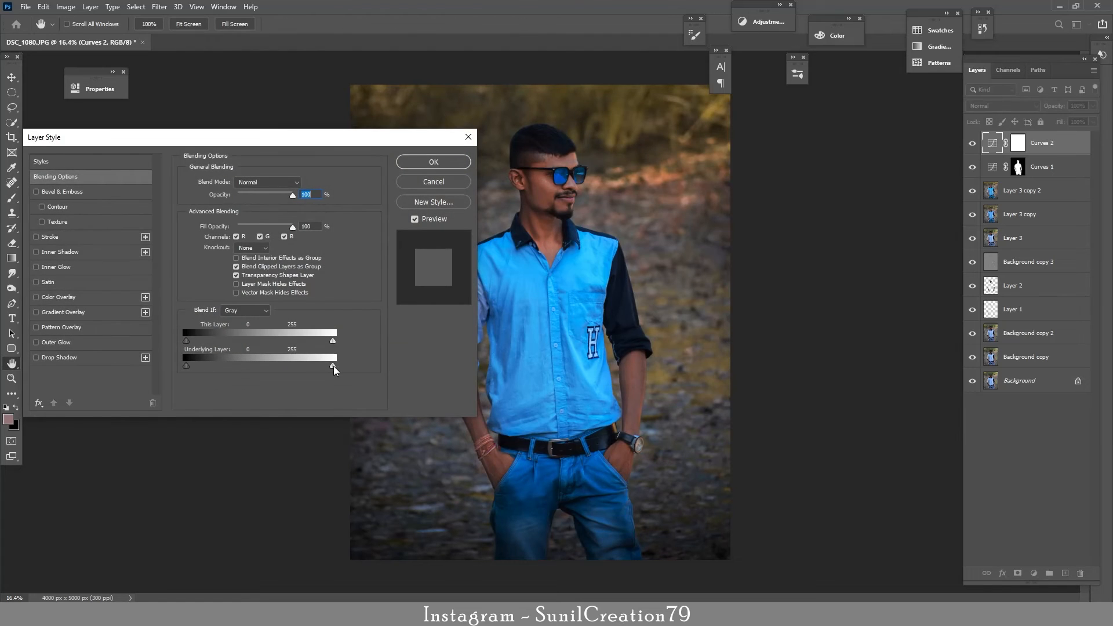
left_click_drag(334, 370, 355, 377)
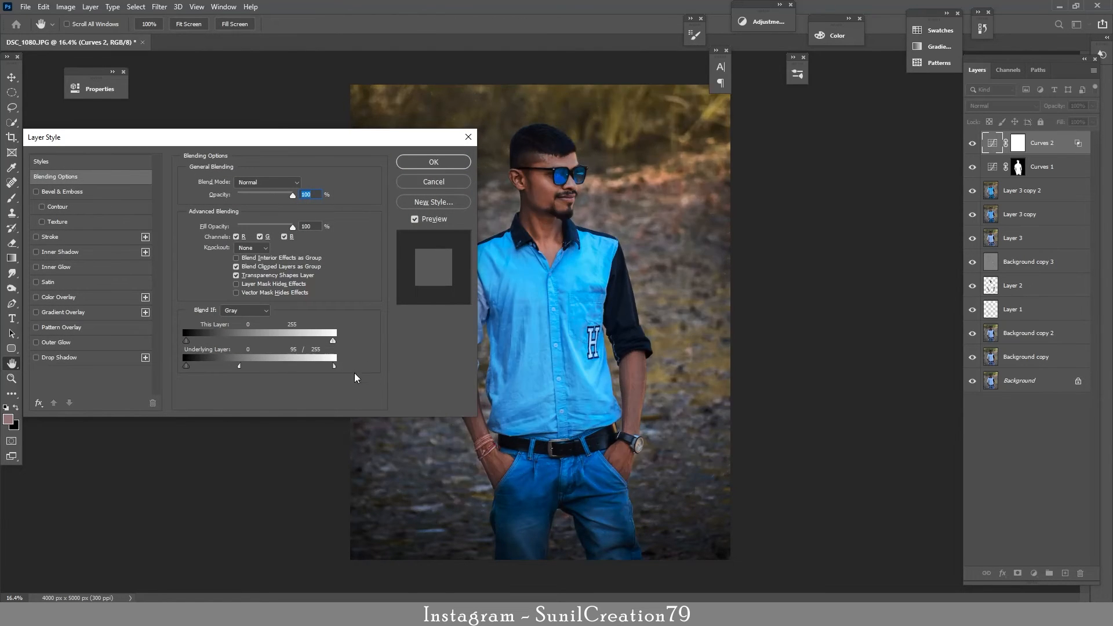
left_click(439, 162)
- Set the darkening Curves layer's opacity to 54%, comparing the photo with and without it
left_click(972, 145)
left_click(972, 145)
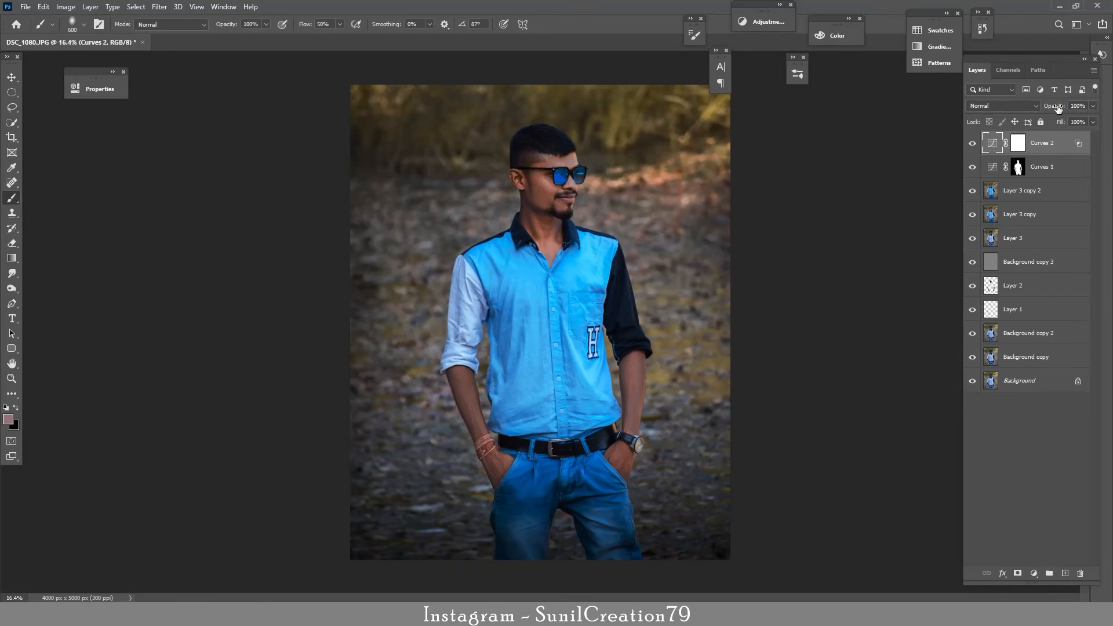
left_click_drag(1058, 108, 1058, 108)
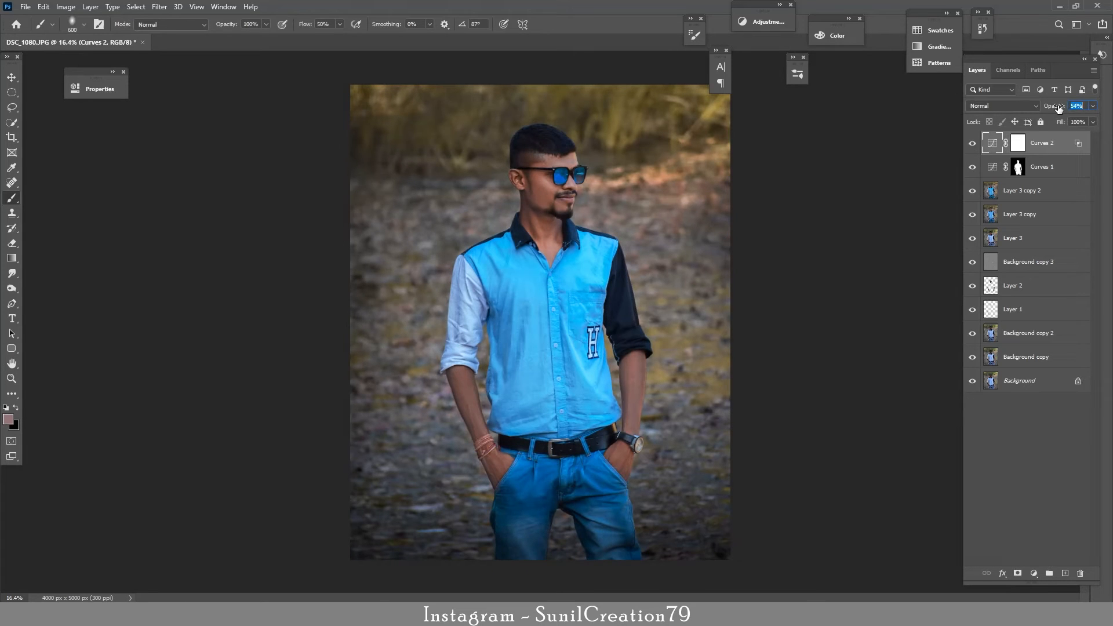
left_click(972, 144)
left_click(972, 144)
- Hide Curves 2 and add a Curves layer directly above Curves 1 with its RGB midtones raised to brighten the photo
left_click(1041, 168)
left_click(972, 143)
left_click(1033, 572)
left_click(1038, 427)
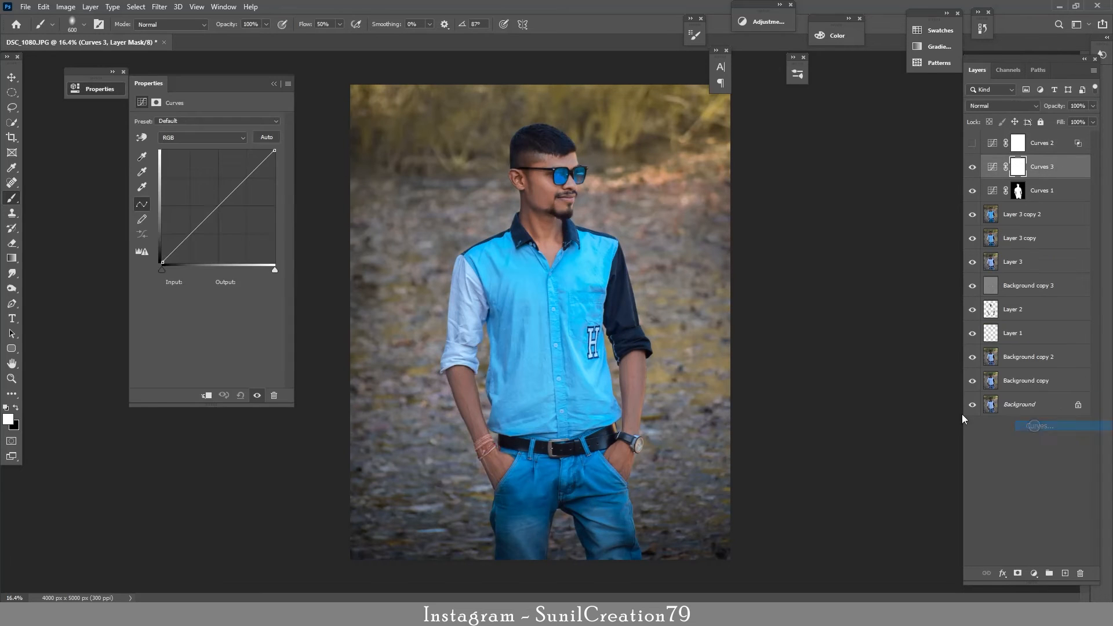
left_click_drag(214, 212, 204, 199)
left_click(273, 84)
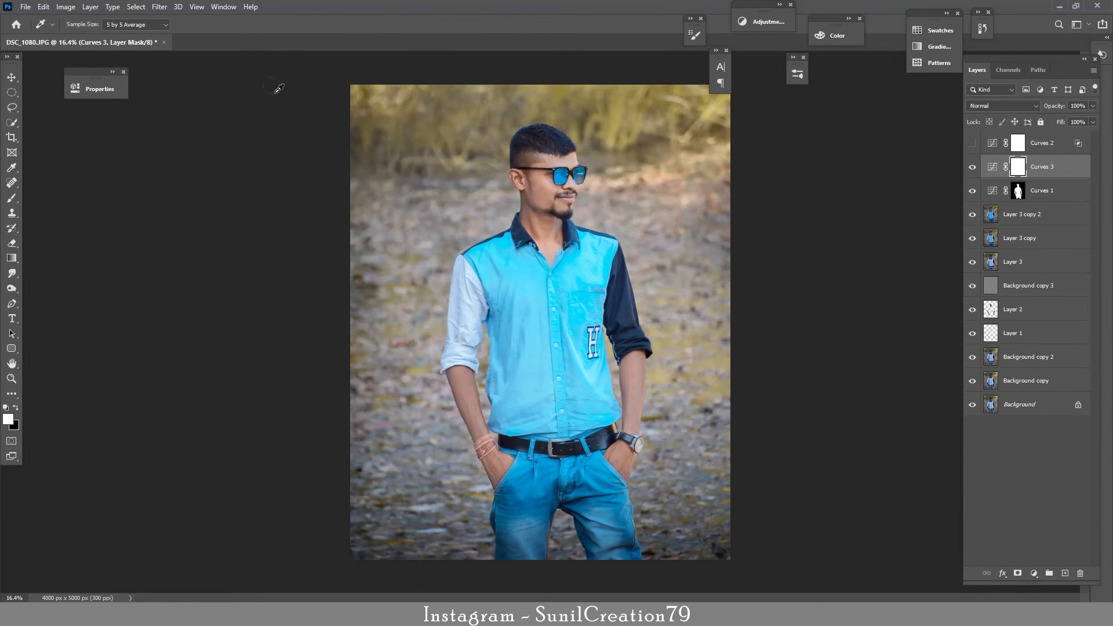
- Split the brightening Curves 3 layer's underlying-layer Blend If shadow slider to 0 / 102 and apply the blending options
double_click(1068, 171)
mouse_move(186, 366)
left_mouse_down()
mouse_move(248, 371)
mouse_move(174, 363)
left_mouse_up()
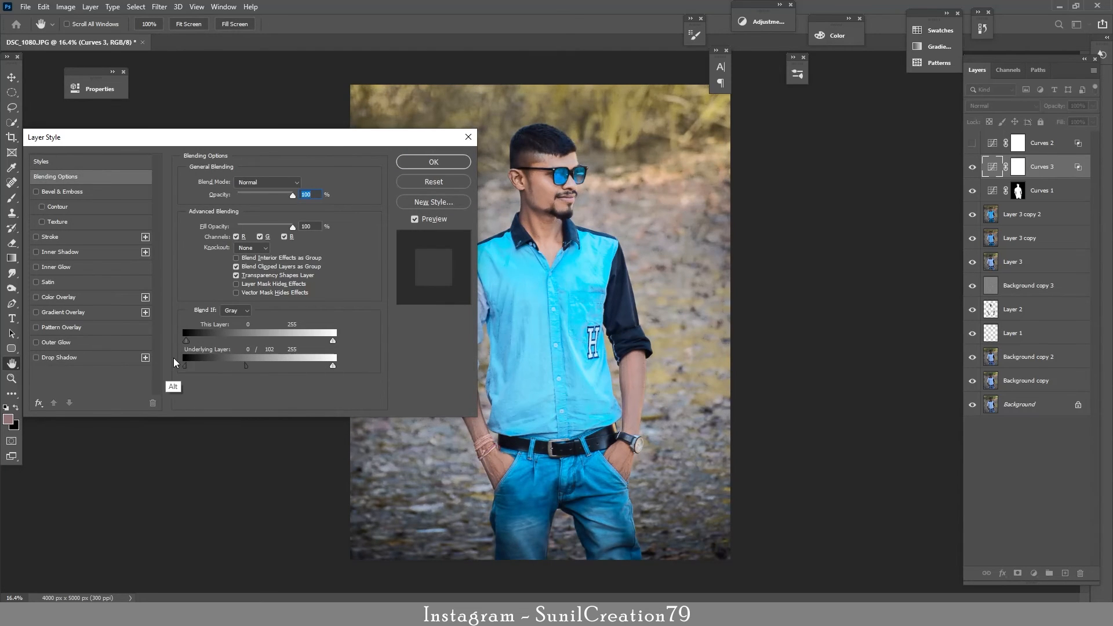
left_click(433, 162)
- Set Curves 3's opacity to 42%, show Curves 2 again, and compare the photo with and without each of the two layers
type("b51")
key("Return")
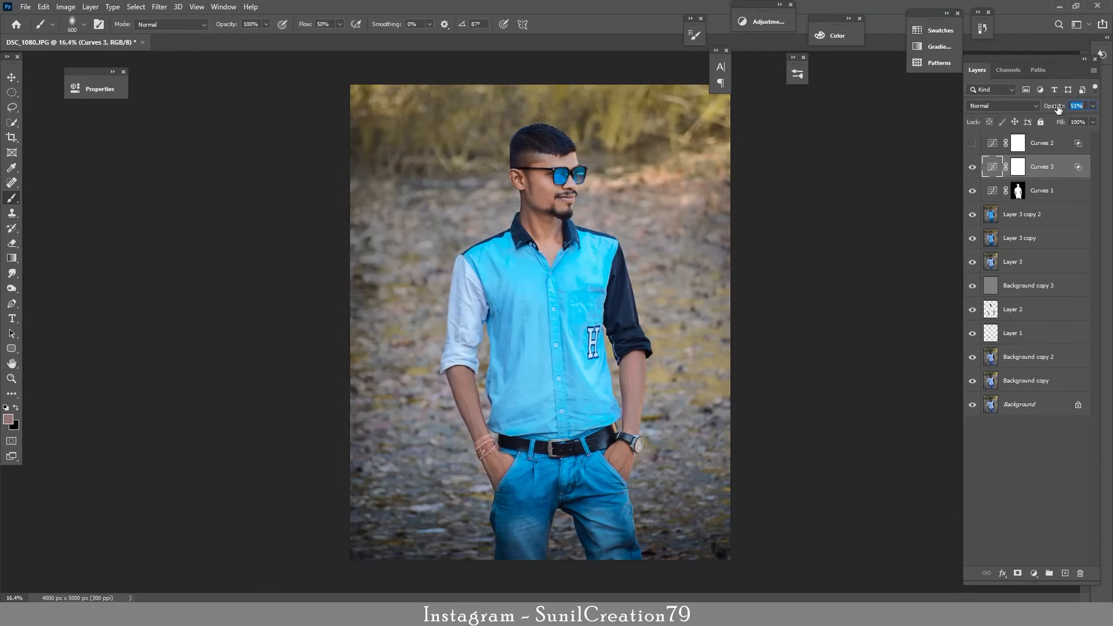
left_click(972, 143)
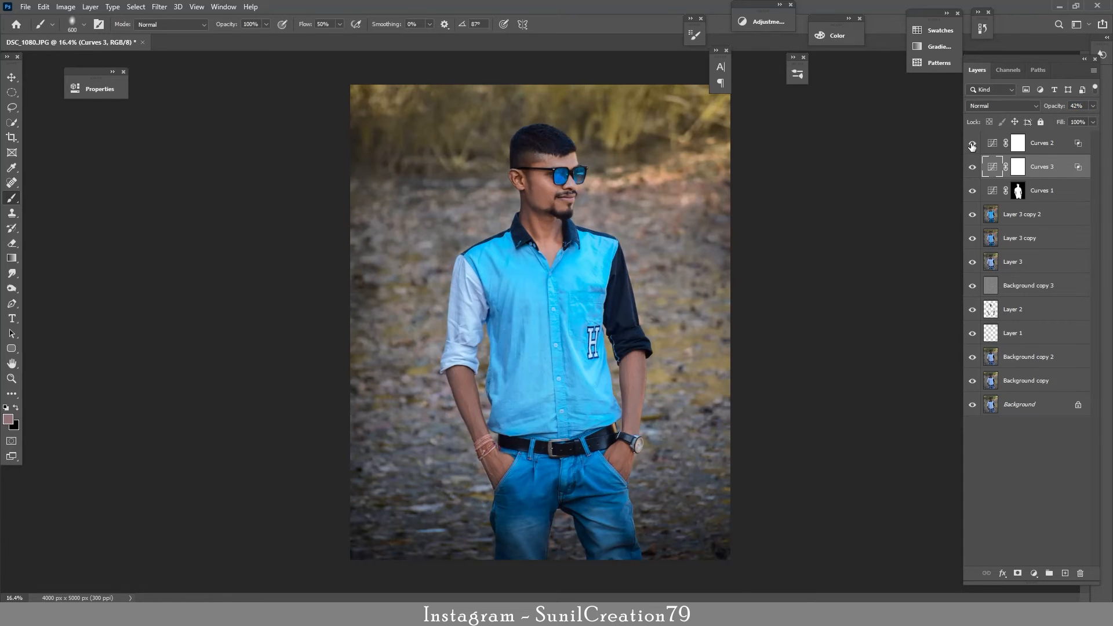
left_click(972, 145)
left_click(972, 145)
left_click(972, 167)
left_click(972, 167)
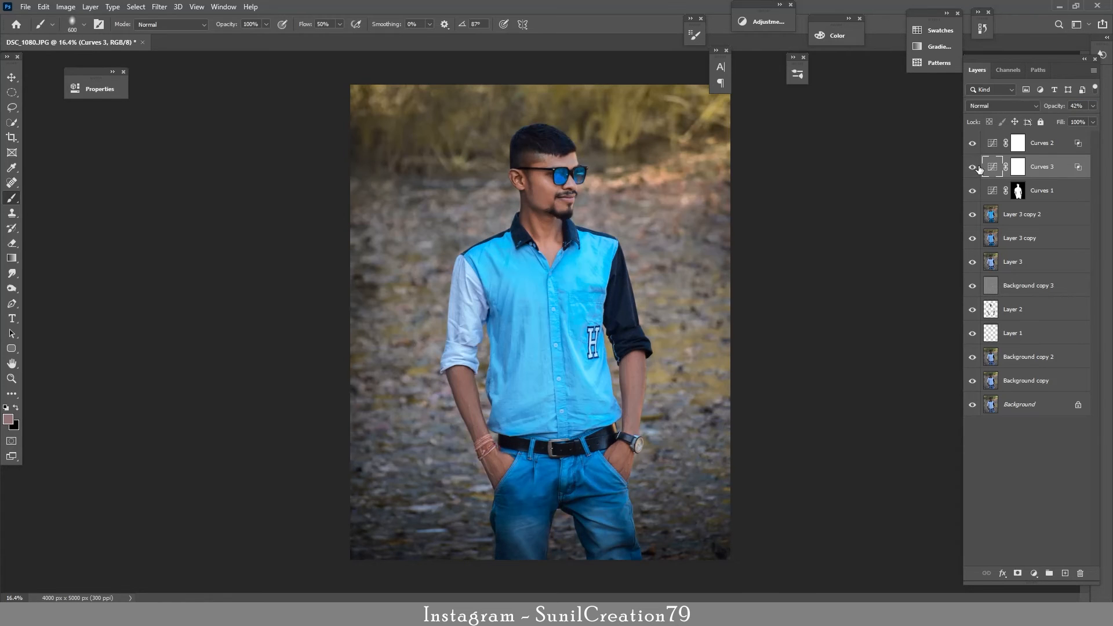
- Select the darkening Curves 2 layer and set its opacity to 50%
left_click(1031, 145)
key("z")
mouse_move(573, 191)
left_mouse_down()
mouse_move(633, 191)
mouse_move(607, 220)
mouse_move(589, 220)
left_mouse_up()
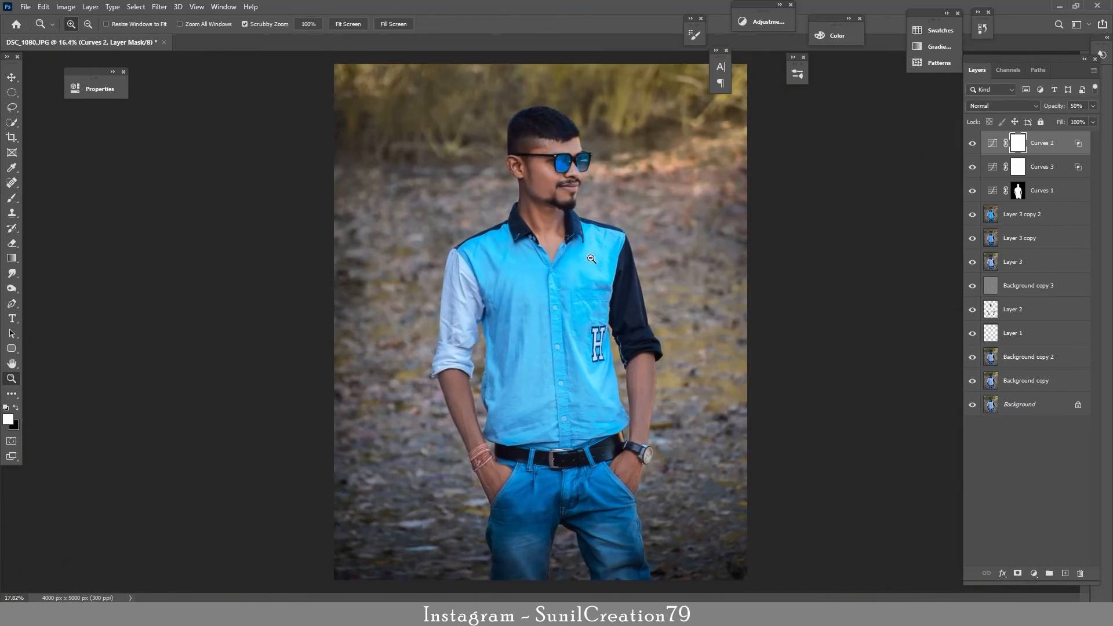
- Stamp the visible layers into a new top layer, apply Camera Raw with vignetting -11 and grain 16, and compare with the original background
key("b")
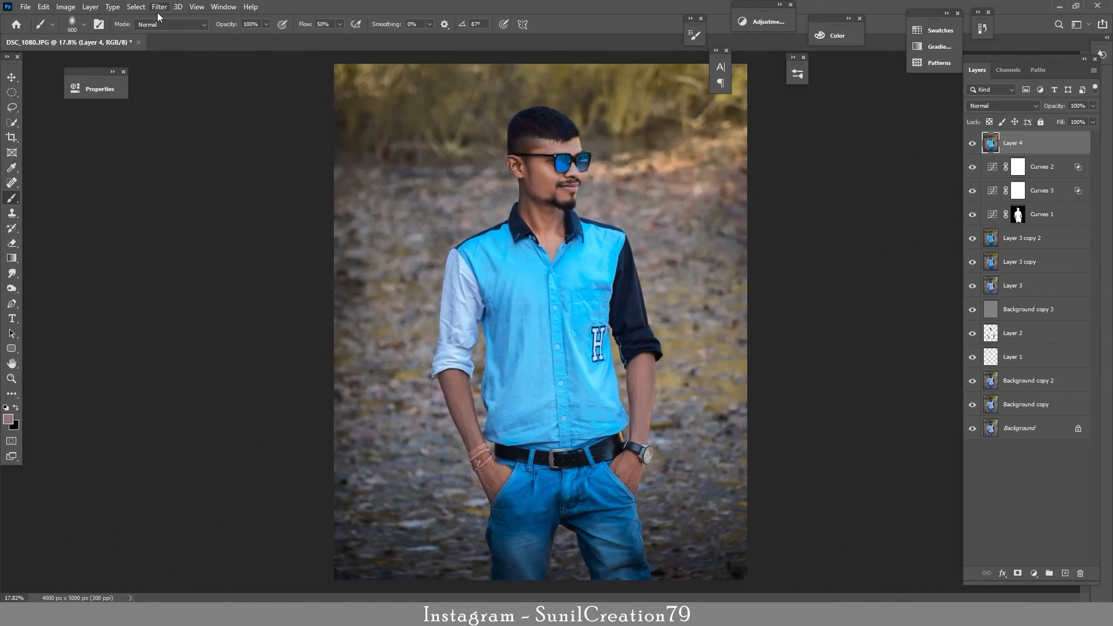
left_click(159, 8)
left_click(184, 75)
mouse_move(993, 535)
left_mouse_down()
mouse_move(975, 537)
mouse_move(986, 536)
left_mouse_up()
left_click_drag(470, 142, 561, 193)
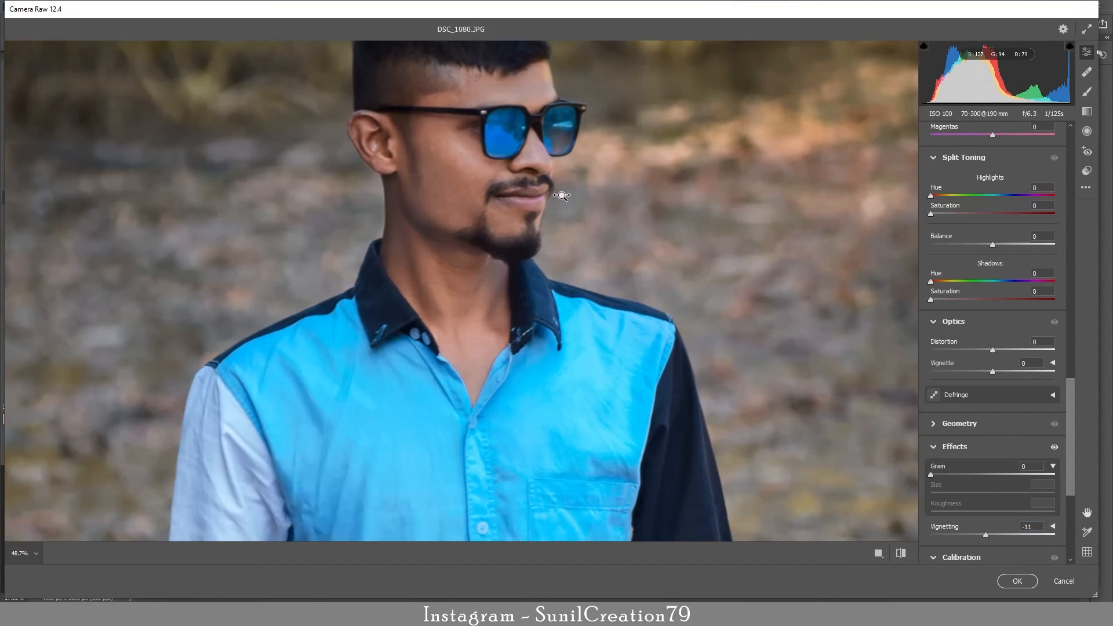
left_click_drag(930, 475, 966, 474)
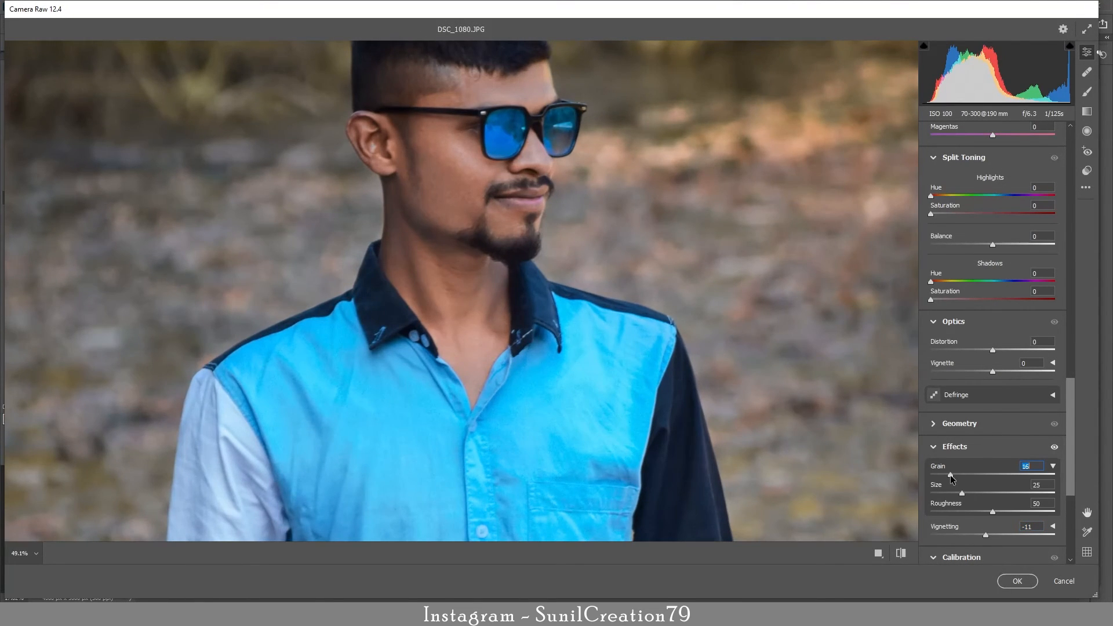
left_click(1016, 581)
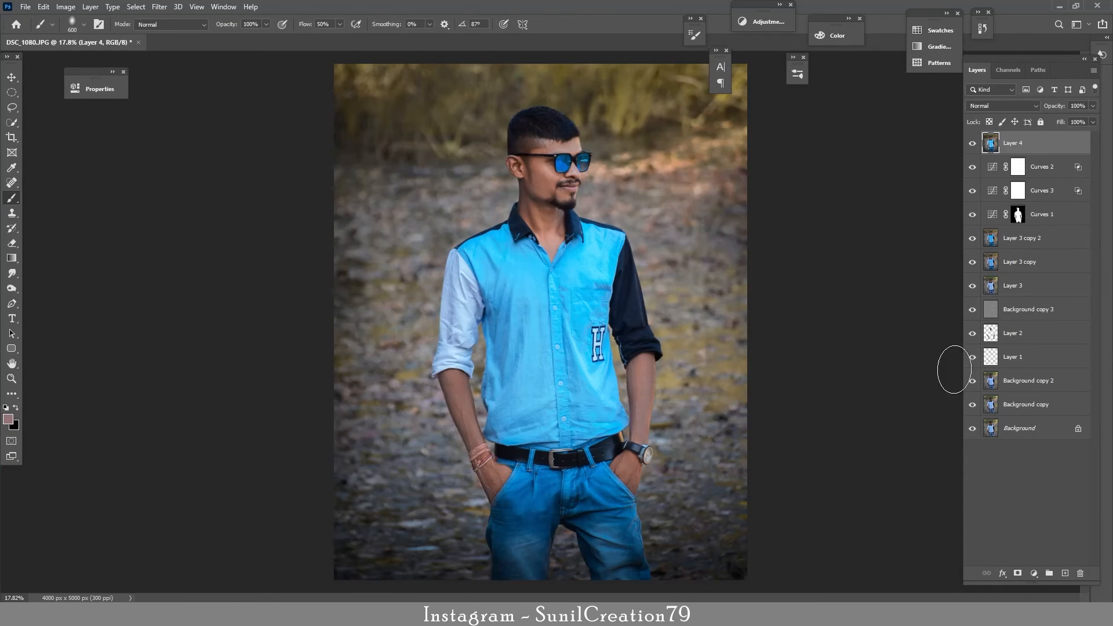
left_click(972, 429, "alt")
left_click(973, 430, "alt")
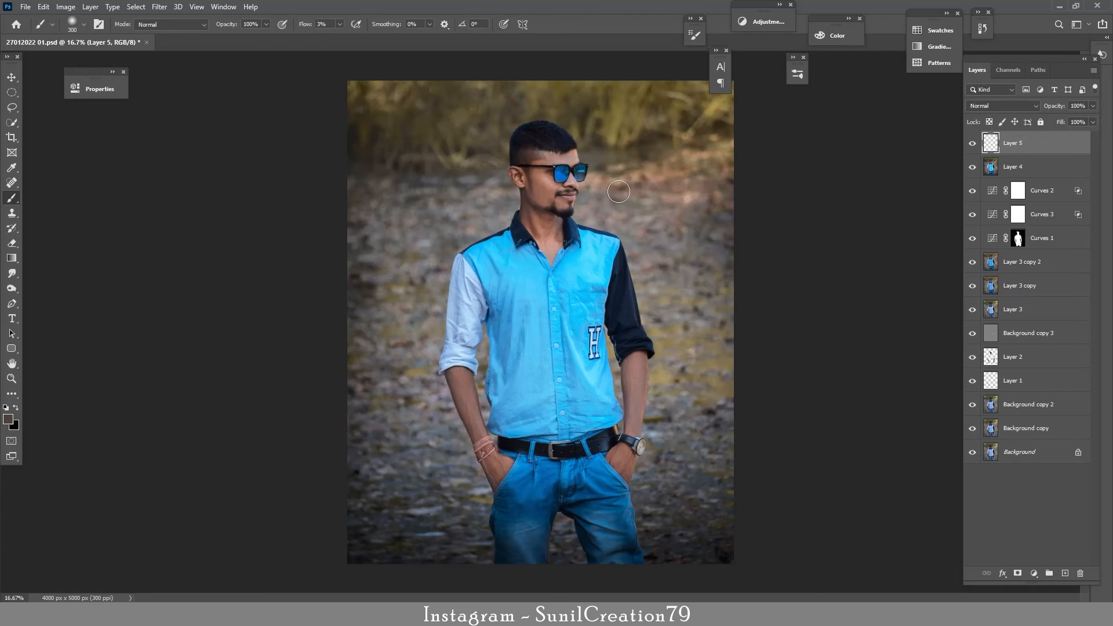
- Paint over the bright background patches beside the man on Layer 5 with the soft brush, and move the Character panel off the photo
left_click_drag(718, 138, 688, 210)
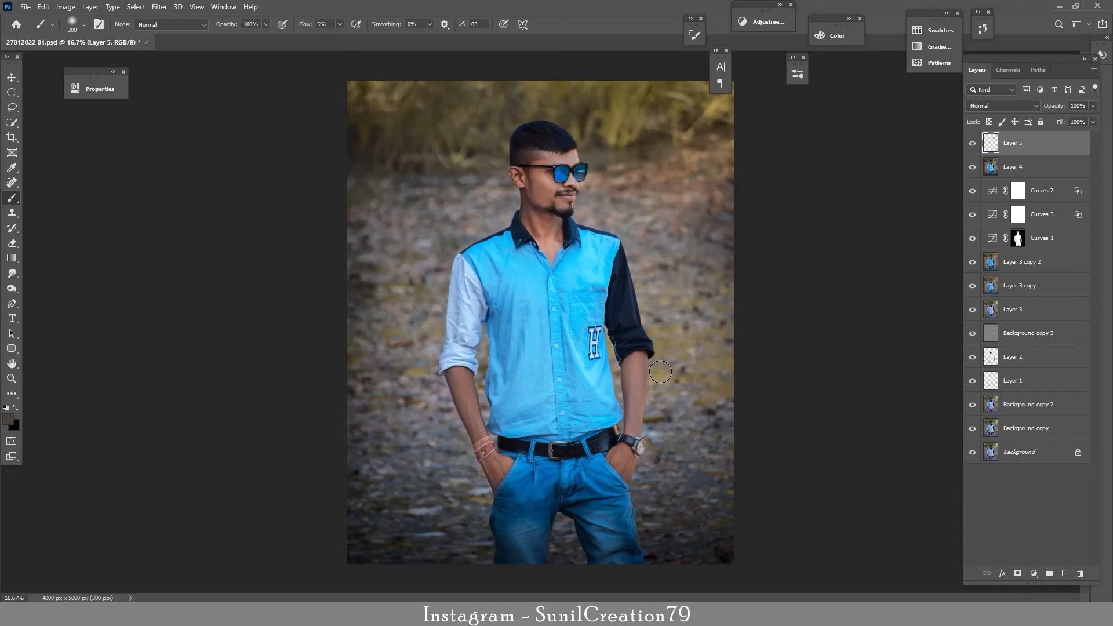
left_click_drag(720, 55, 662, 23)
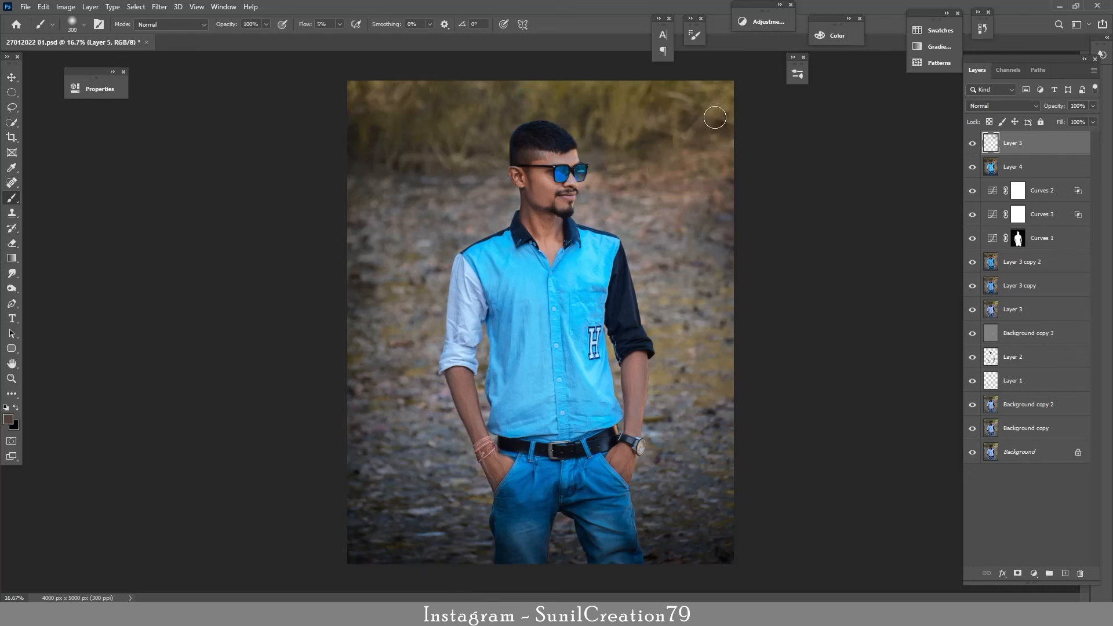
- Outline the background area beside the sunglasses and nose with the Pen tool, following the face edge, and convert the path to a selection
key("ctrl+space")
left_click_drag(590, 182, 684, 184)
left_click(12, 304)
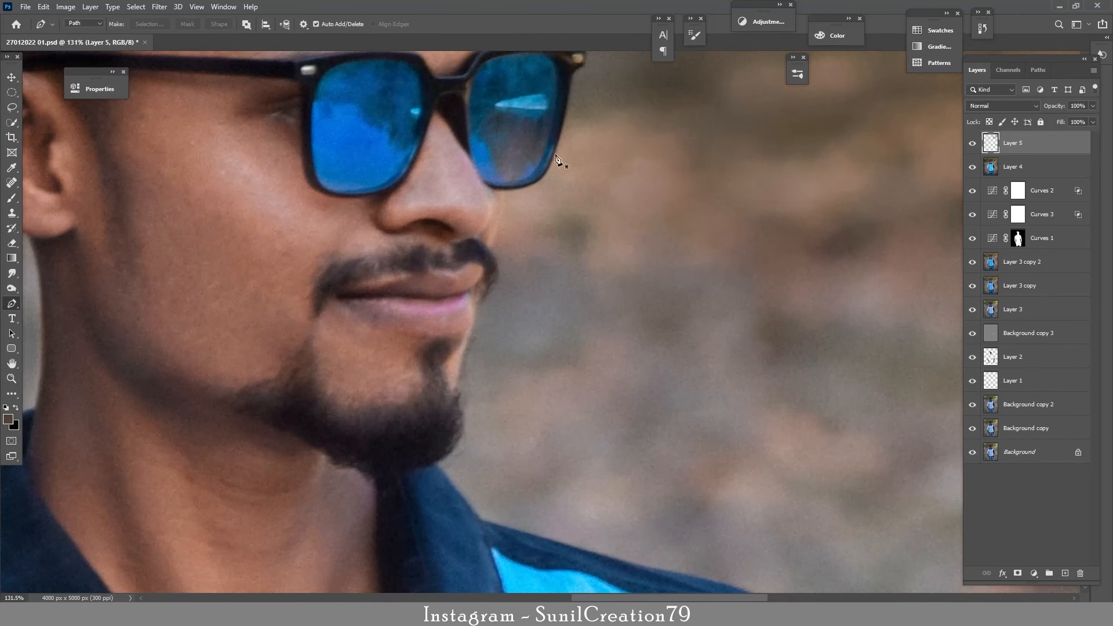
left_click(564, 122)
left_click(502, 190, "alt")
left_click_drag(491, 231, 494, 229)
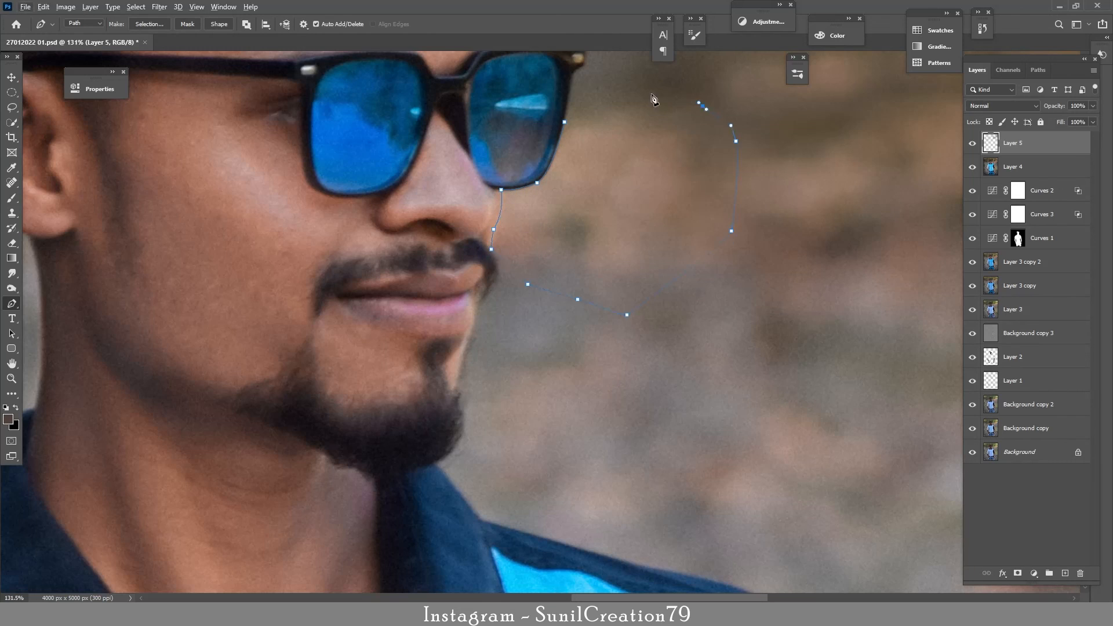
key("ctrl+Return")
- Paint inside the selection beside the face with a soft 90 px brush at 5% flow and deselect
key("b")
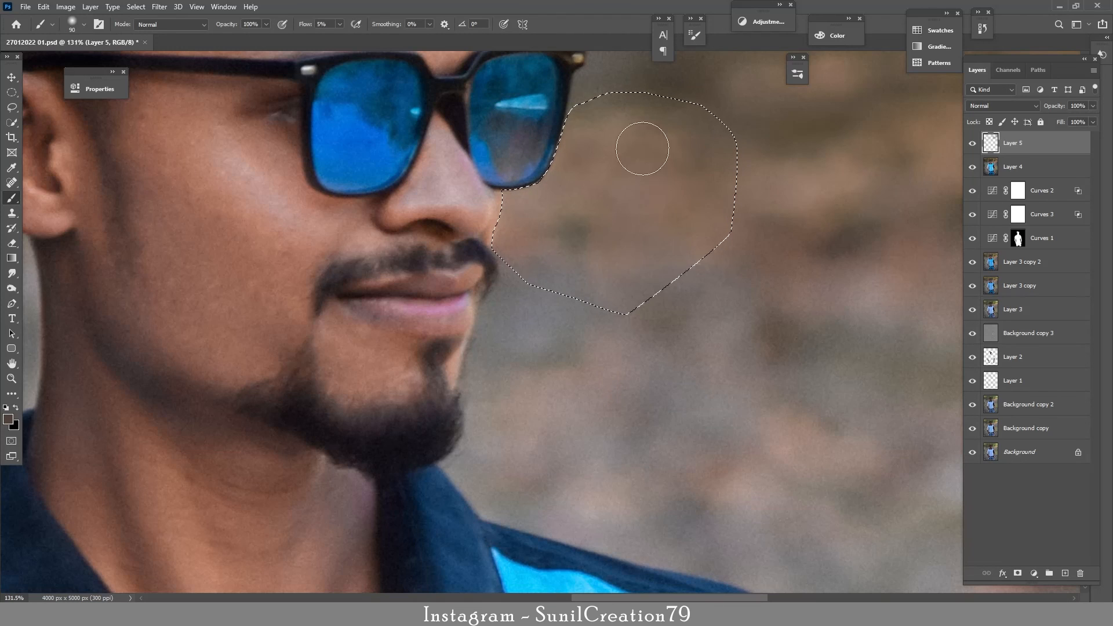
key("ctrl+d")
key("ctrl+0")
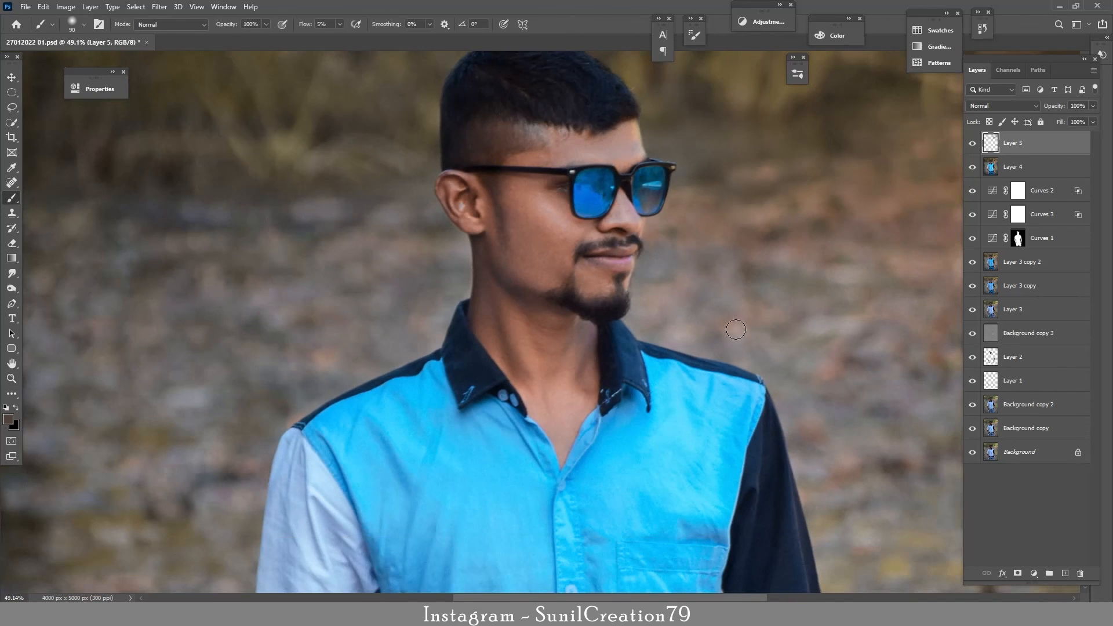
- Even out the background around the man's head with a 200 px soft brush at 5% flow, comparing the photo with and without Layer 5
key("super")
key("super")
key("]")
left_click_drag(805, 230, 583, 352)
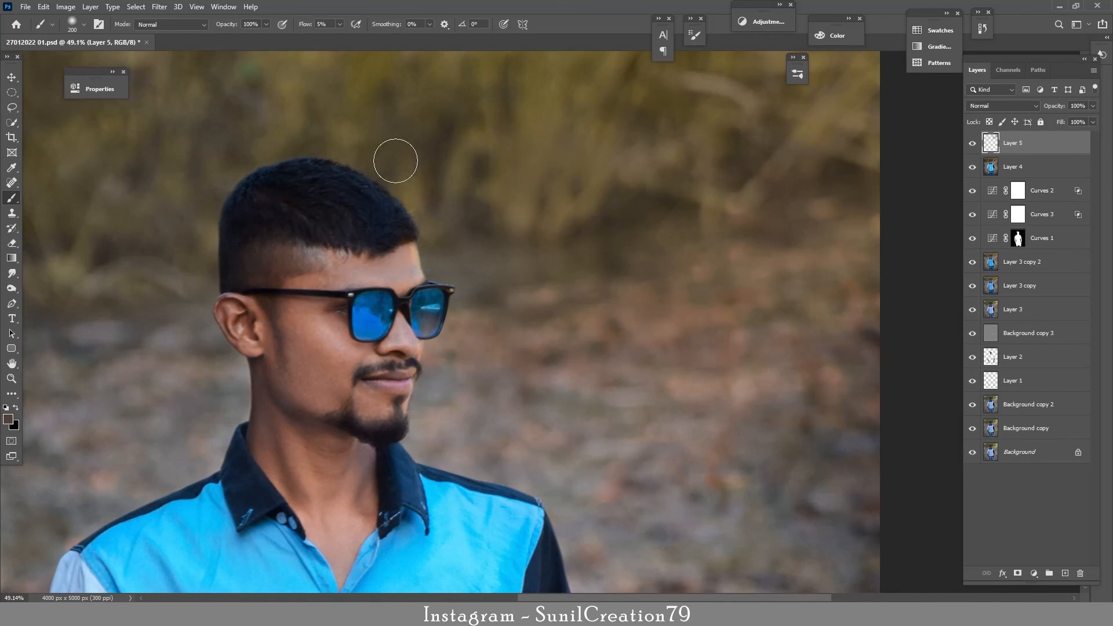
key("z")
left_click_drag(670, 247, 603, 276)
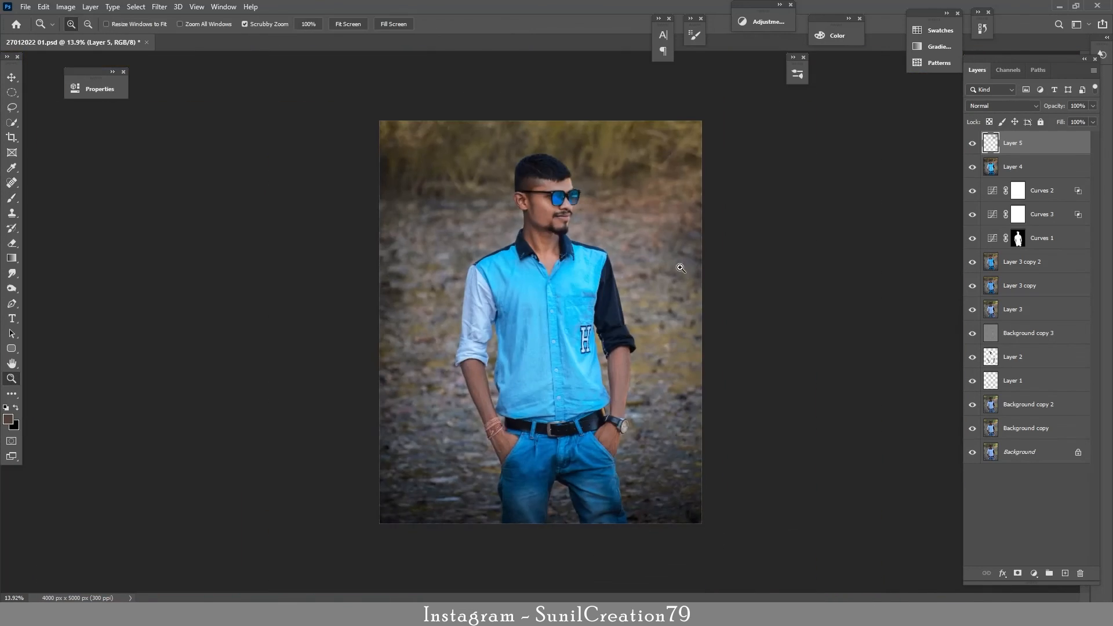
left_click_drag(680, 267, 689, 258)
key("b")
left_click(972, 144)
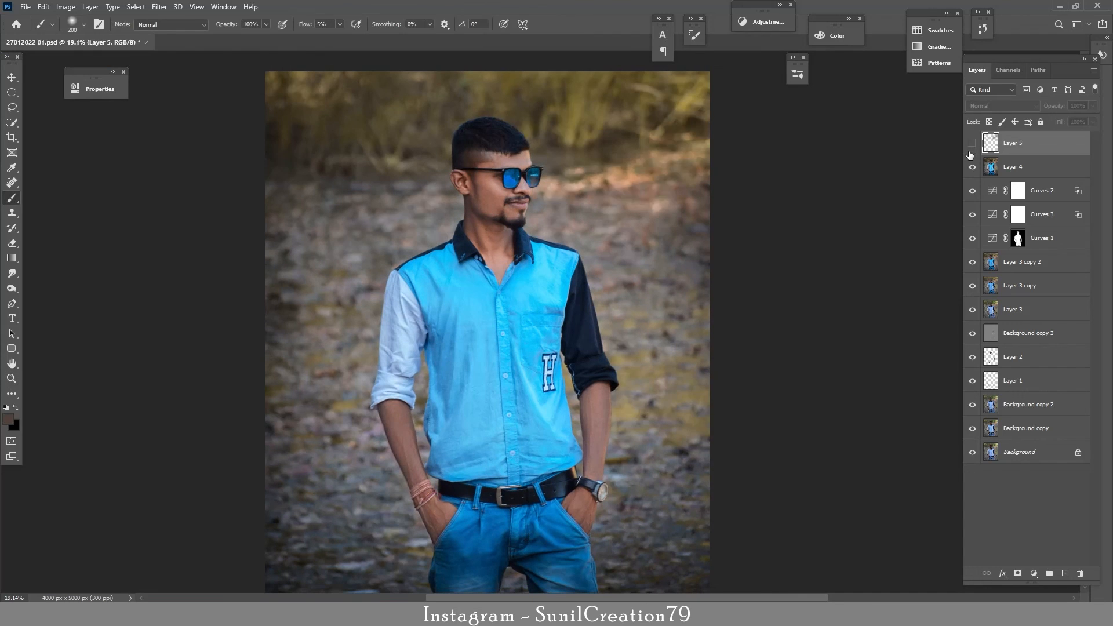
left_click(972, 143)
- Add a Curves layer above Layer 5 with its RGB white point moved inward to brighten the highlights, and compare its effect
left_click(1034, 572)
left_click(1044, 422)
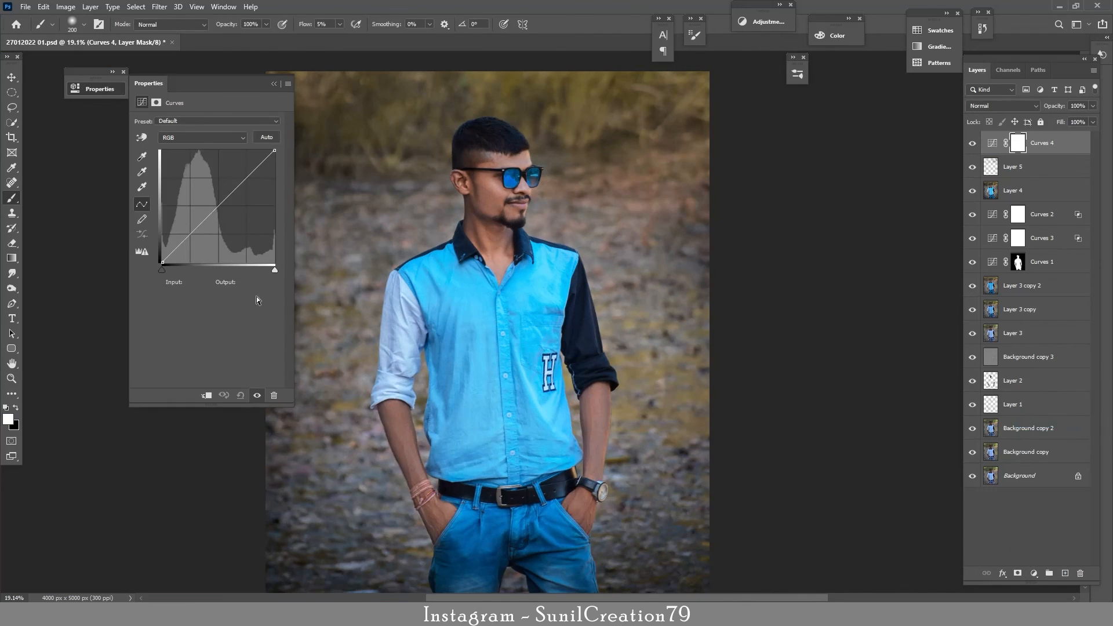
left_click_drag(276, 269, 256, 268)
left_click(96, 89)
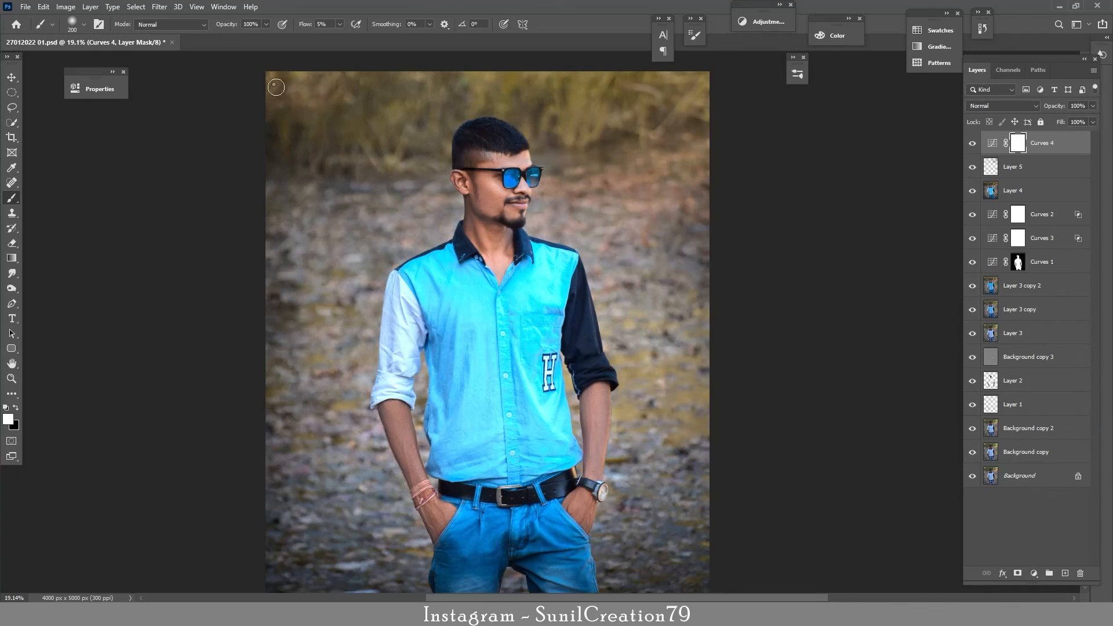
left_click(972, 143)
left_click(972, 143)
scroll(808, 245, "down", 2)
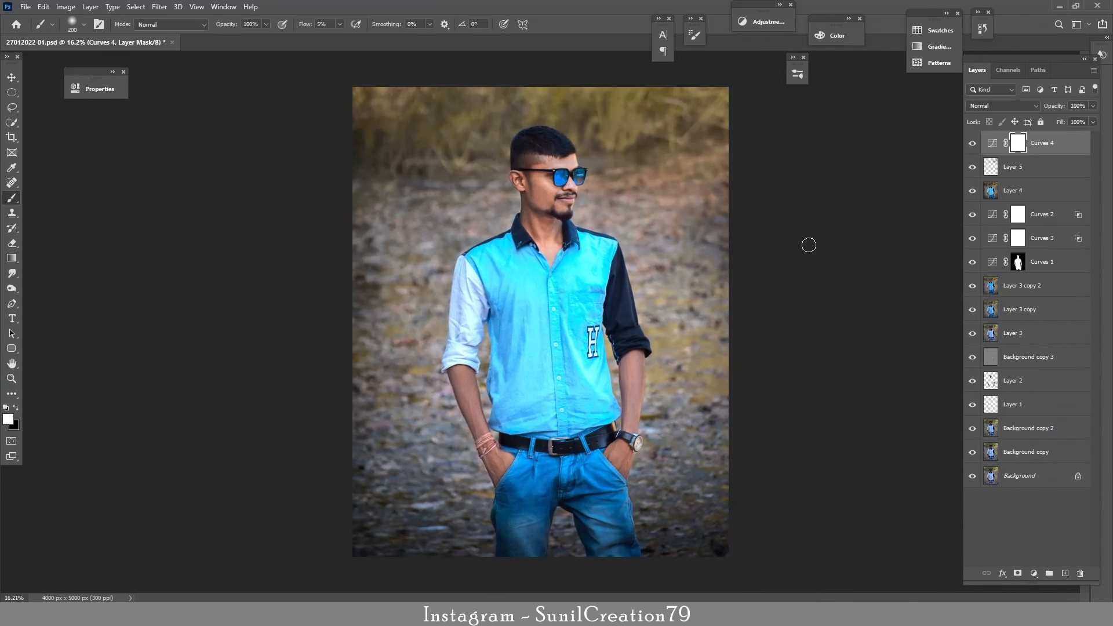
- Add a new empty layer at the top and choose the recent 700 px brush with white as the painting colour
left_click(1064, 572)
left_click(84, 25)
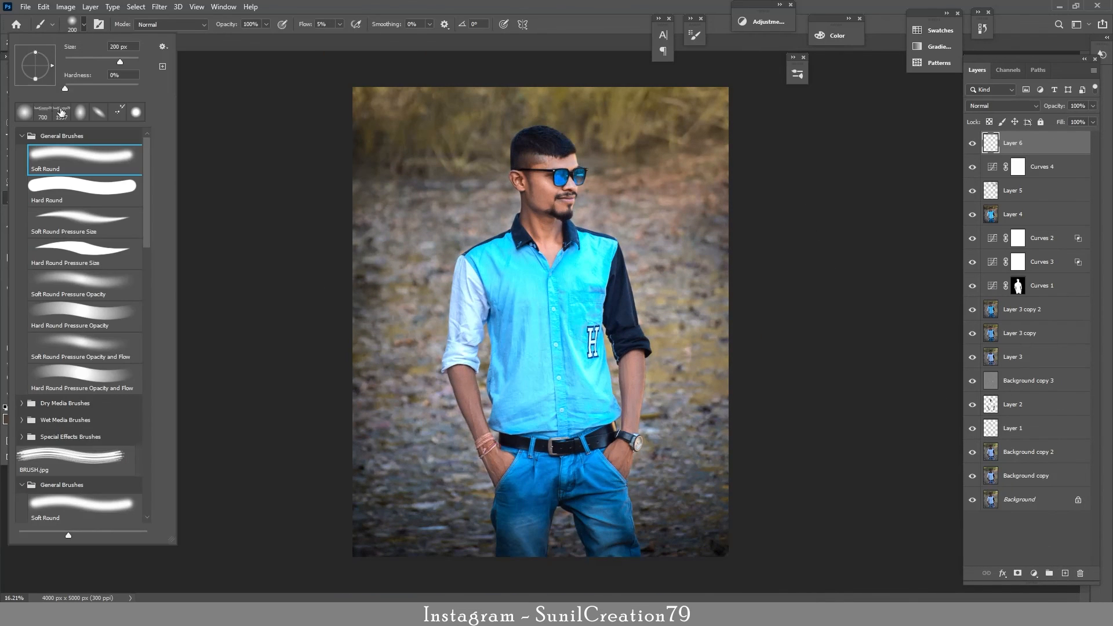
left_click(44, 114)
left_click(264, 329)
type("x")
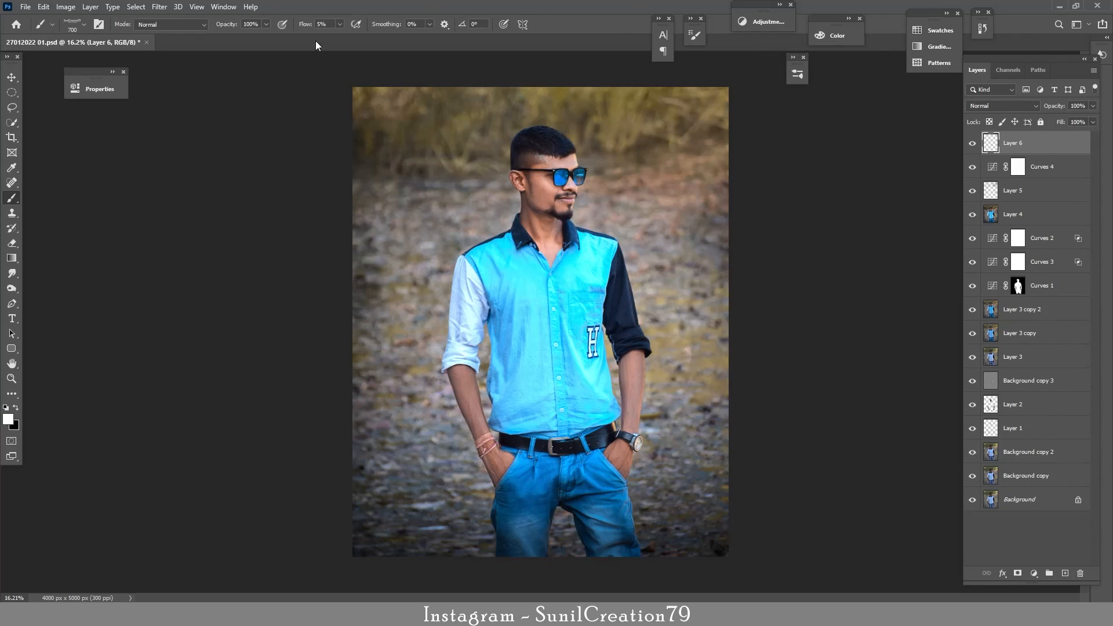